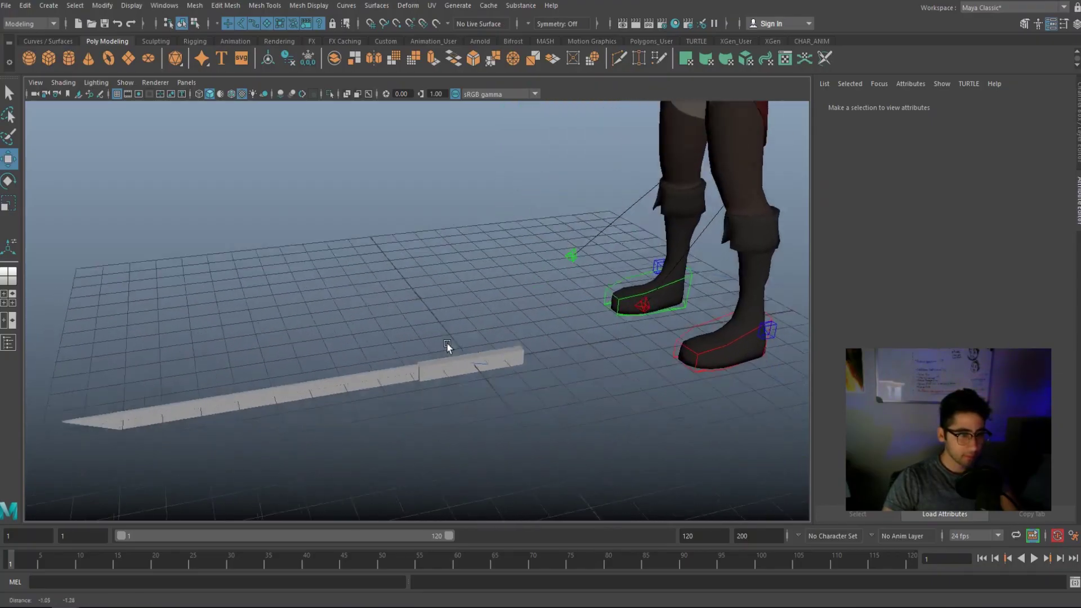
Step: Bring the view close to the sword on the grid and select the sword mesh
left_click_drag(464, 329, 461, 317, "alt")
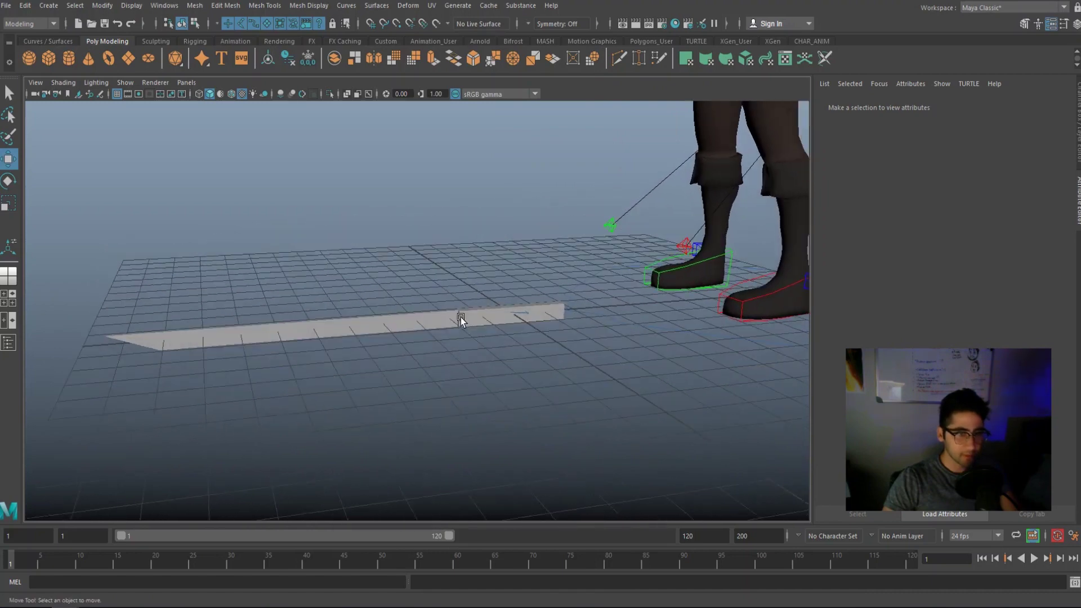
scroll(473, 322, "up", 2)
middle_click_drag(483, 321, 517, 344, "alt")
left_click(529, 340)
left_click_drag(536, 366, 509, 417, "alt")
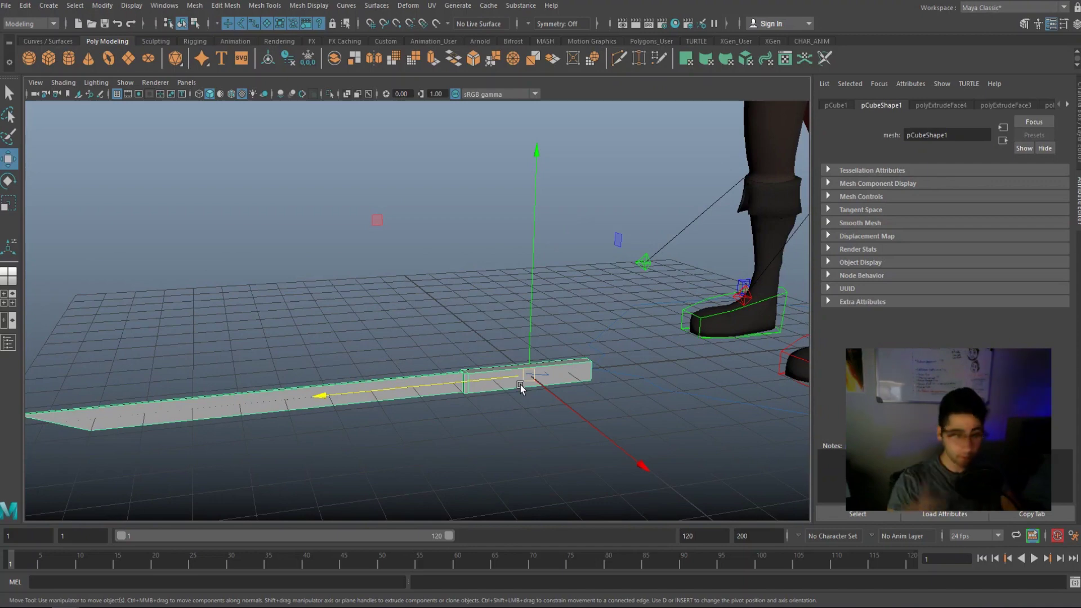
middle_click_drag(525, 405, 507, 426, "alt")
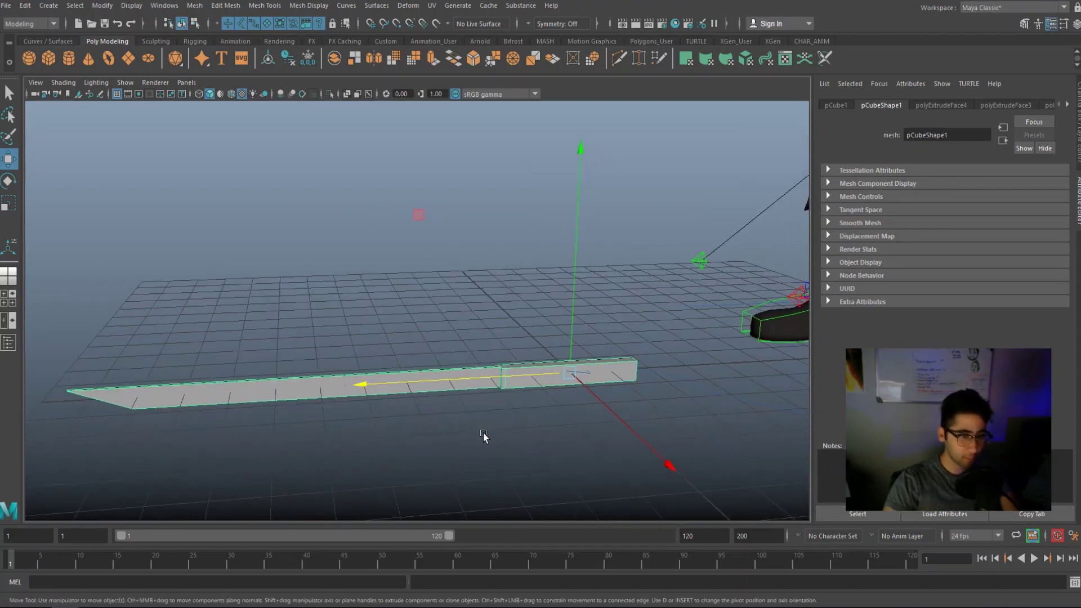
mouse_move(476, 429)
left_mouse_down("alt")
mouse_move(495, 425)
mouse_move(473, 437)
left_mouse_up("alt")
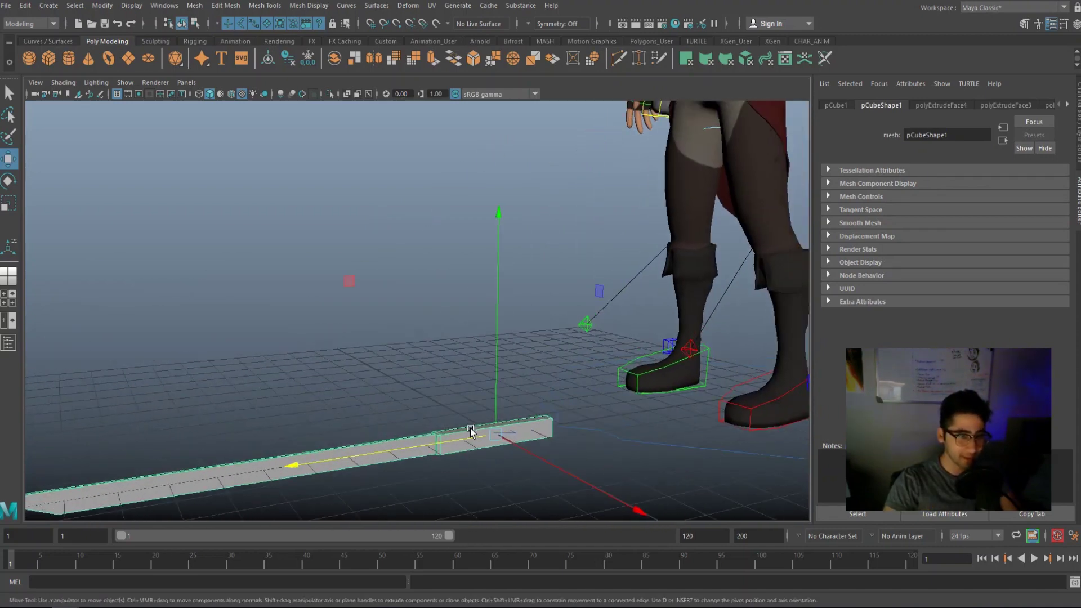
left_click_drag(492, 377, 458, 370, "alt")
key("q")
middle_click_drag(481, 353, 395, 451, "alt")
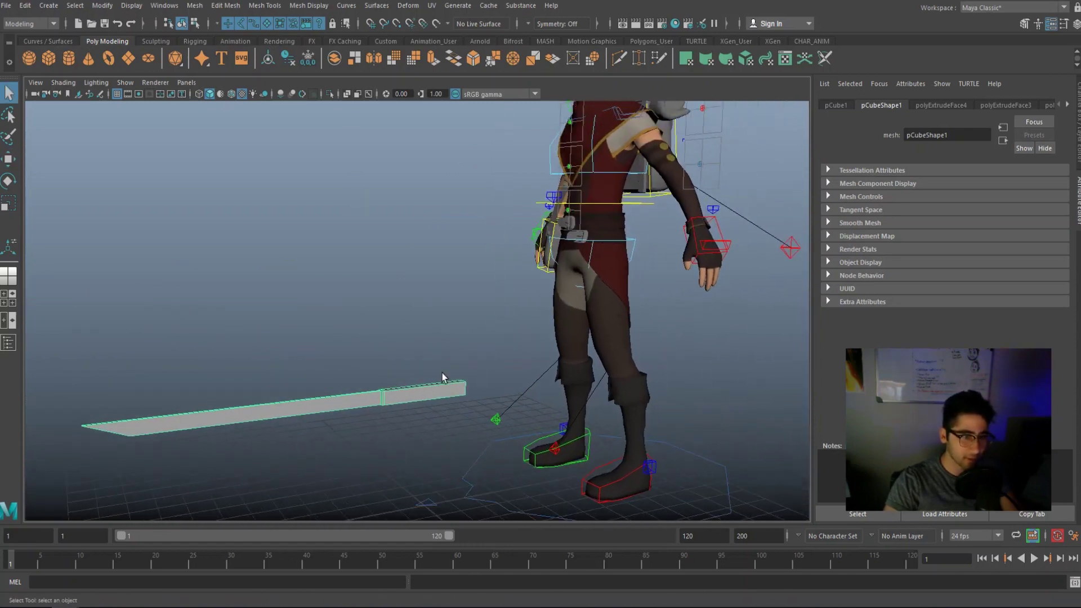
scroll(410, 348, "down", 3)
middle_click_drag(411, 349, 390, 367, "alt")
scroll(369, 386, "up", 5)
Step: Test-slide the sword along its length, undo the move, and bring up the Create menu
key("w")
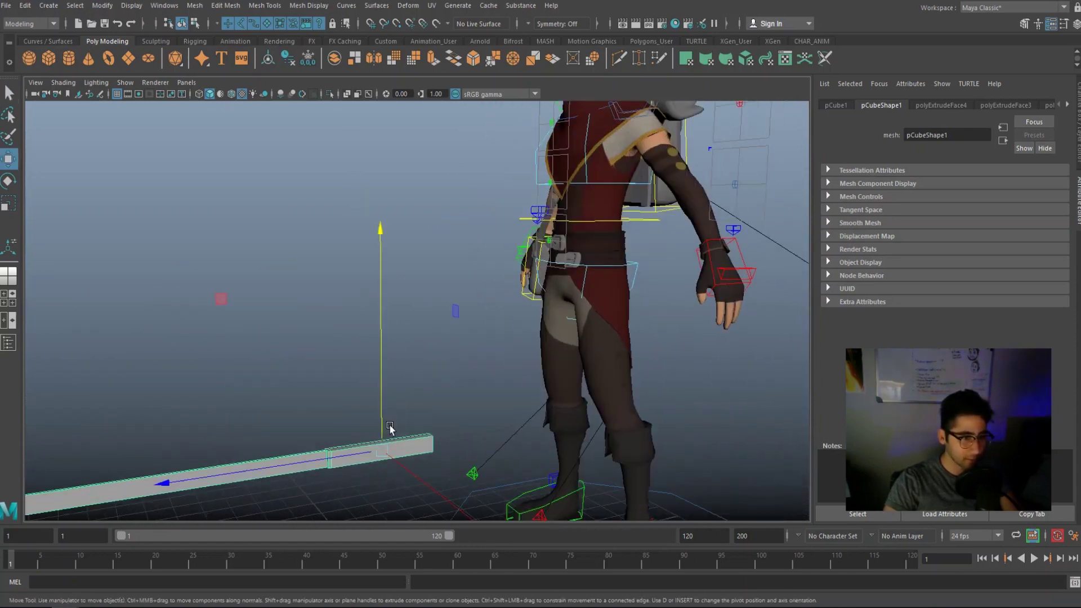
left_click_drag(405, 461, 454, 459)
middle_click_drag(459, 460, 472, 335, "alt")
key("ctrl+z")
key("ctrl+z")
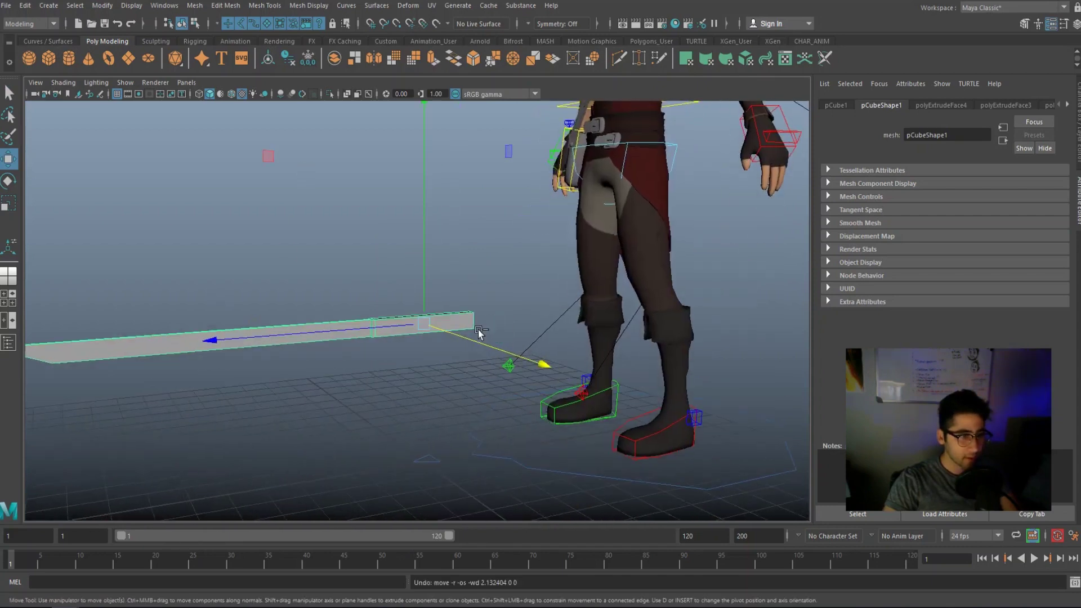
key("q")
middle_click_drag(435, 457, 507, 391, "alt")
left_click_drag(507, 391, 420, 398, "alt")
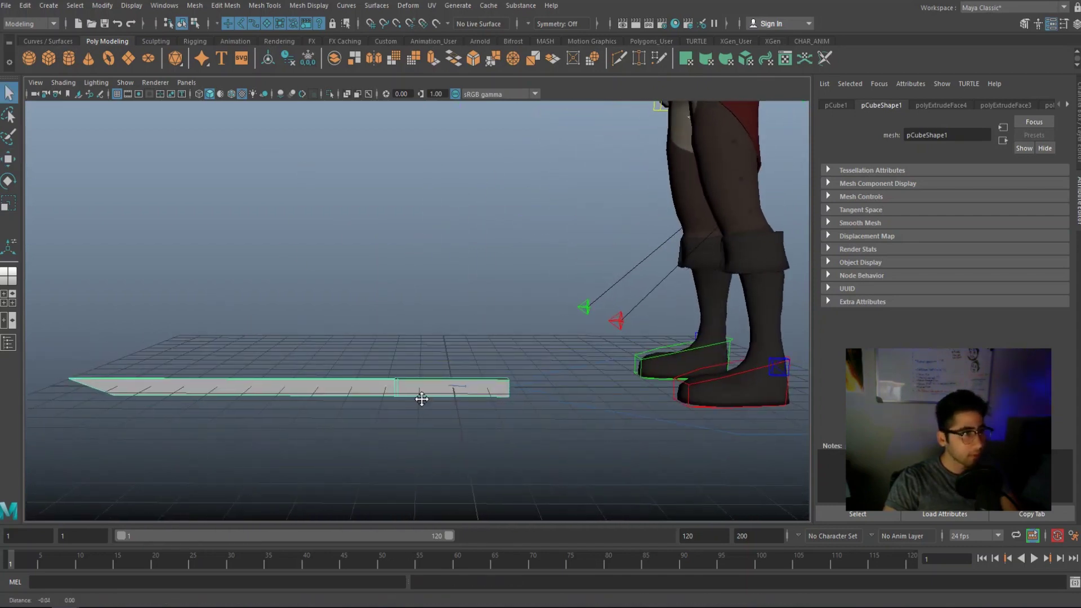
left_click(49, 8)
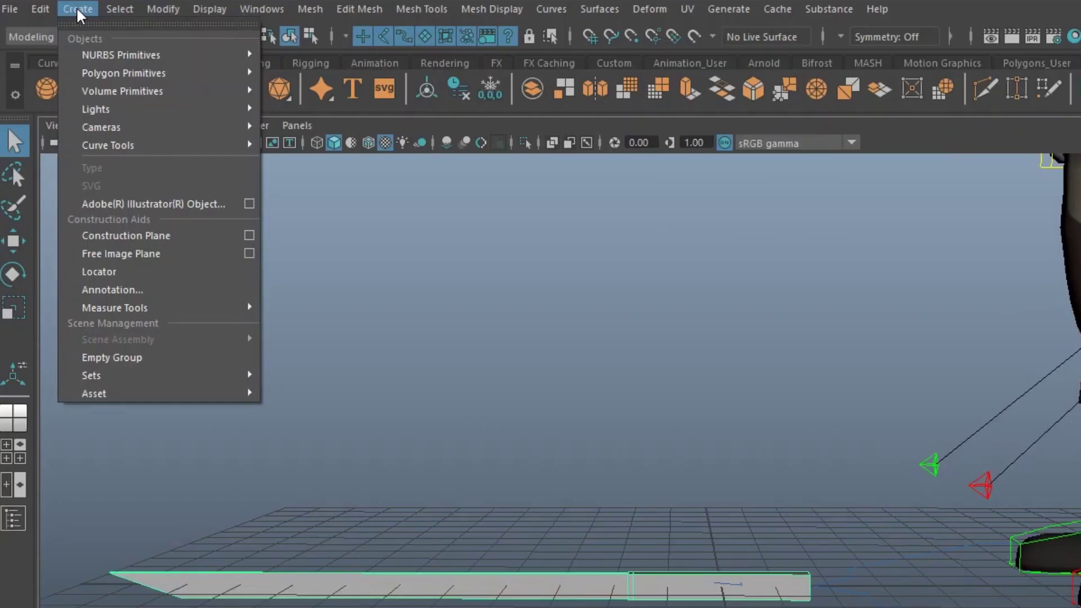
Step: Create a NURBS circle, stand it upright at Rotate X 90, and move it to the sword's grip
mouse_move(115, 56)
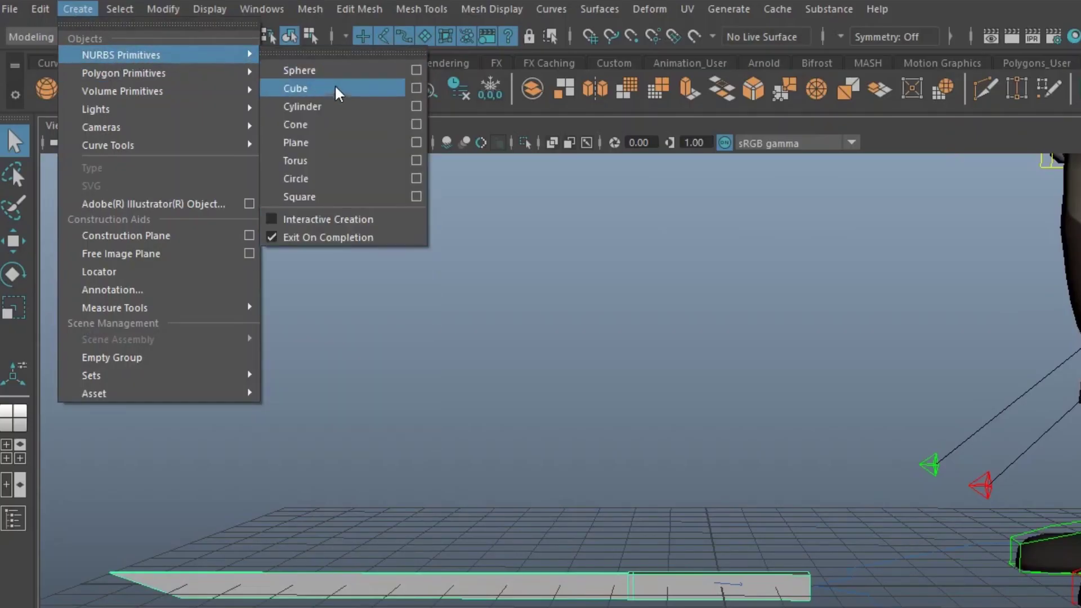
left_click(306, 176)
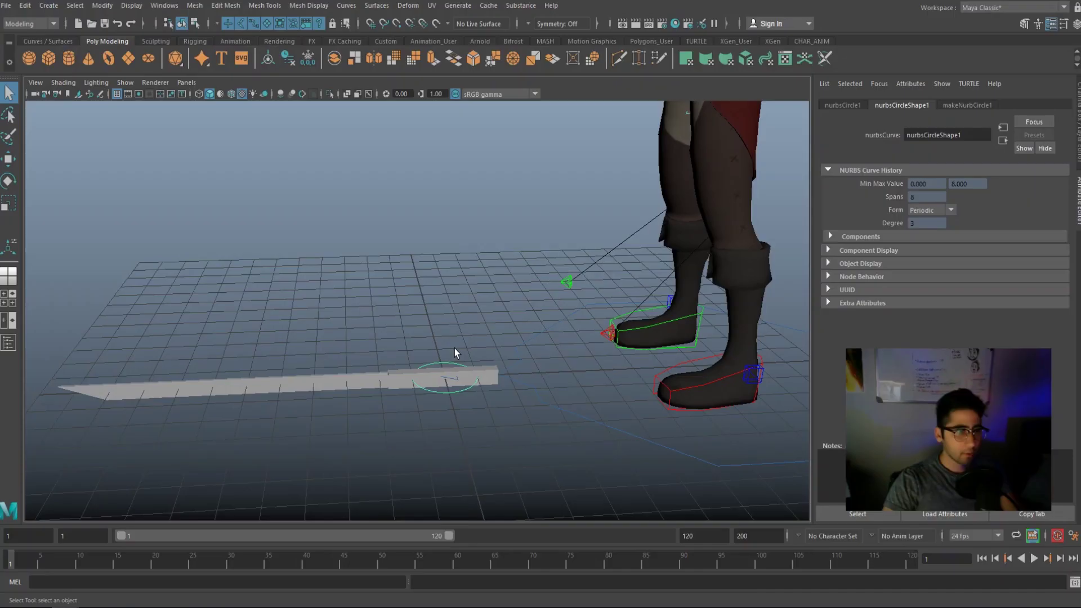
left_click_drag(456, 343, 498, 355, "alt")
key("e")
left_click_drag(427, 167, 226, 420)
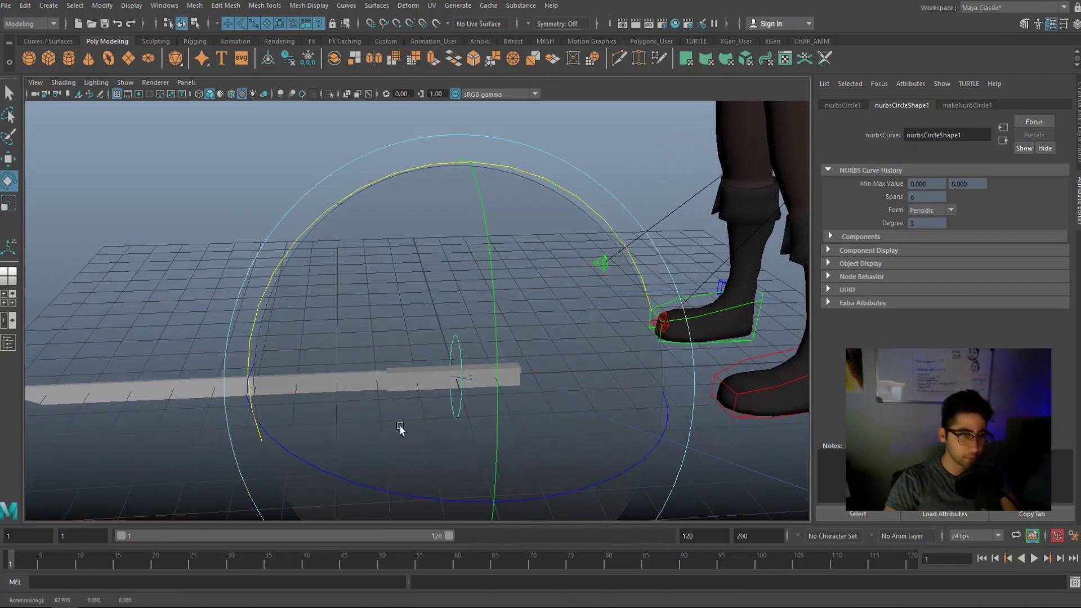
key("w")
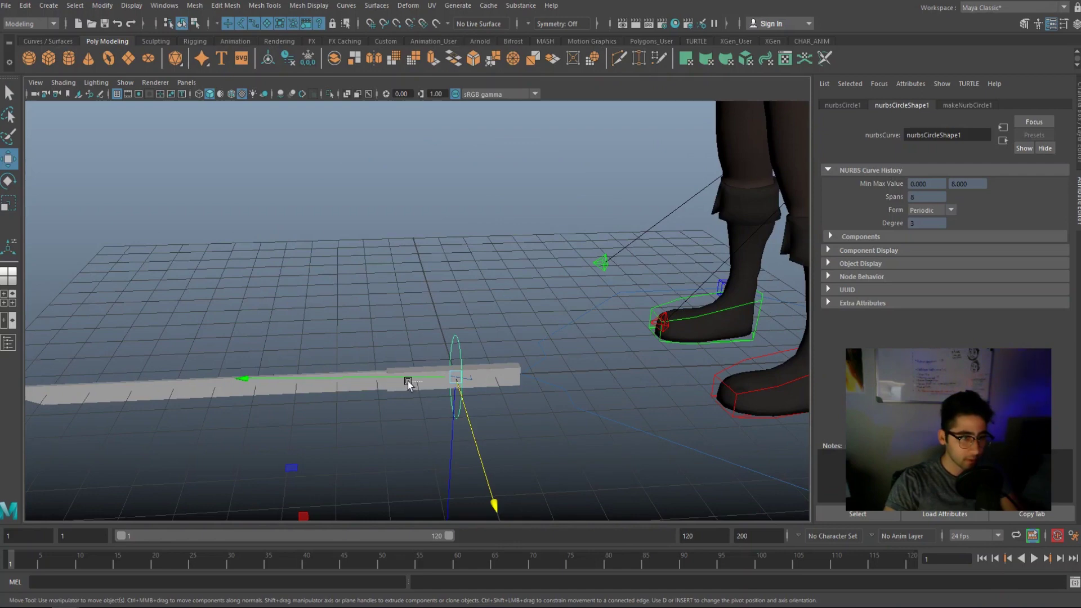
left_click_drag(408, 381, 449, 427)
key("e")
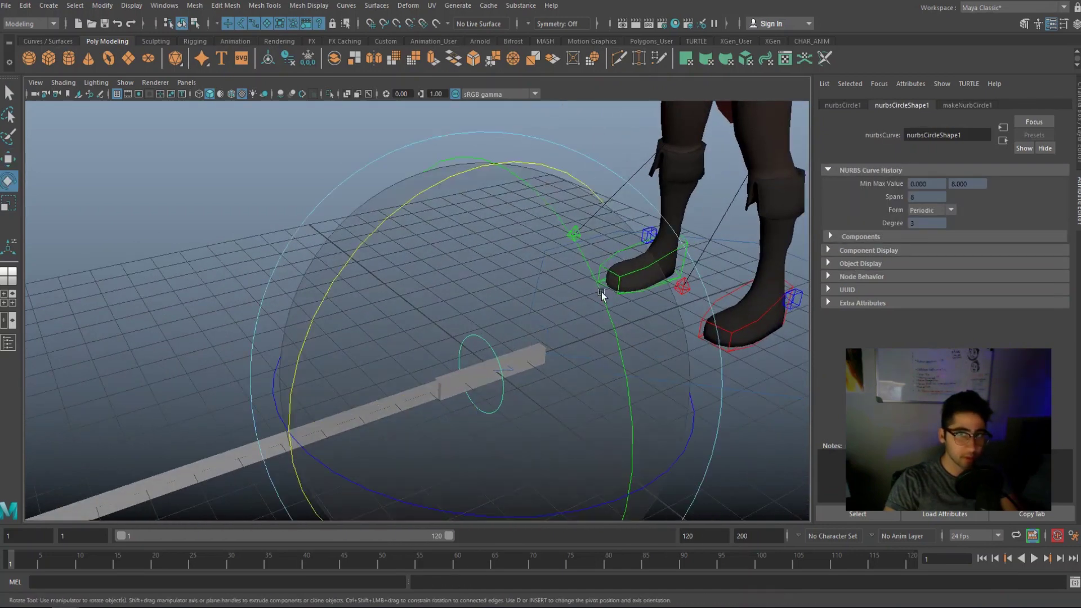
key("ctrl+a")
left_click(1048, 142)
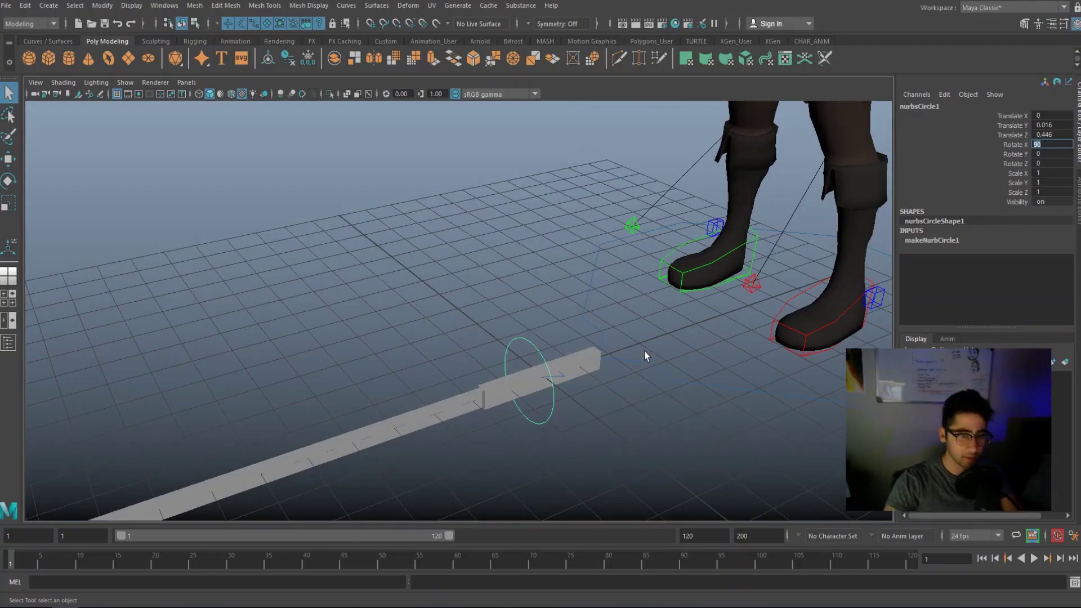
left_click_drag(646, 358, 574, 394, "alt")
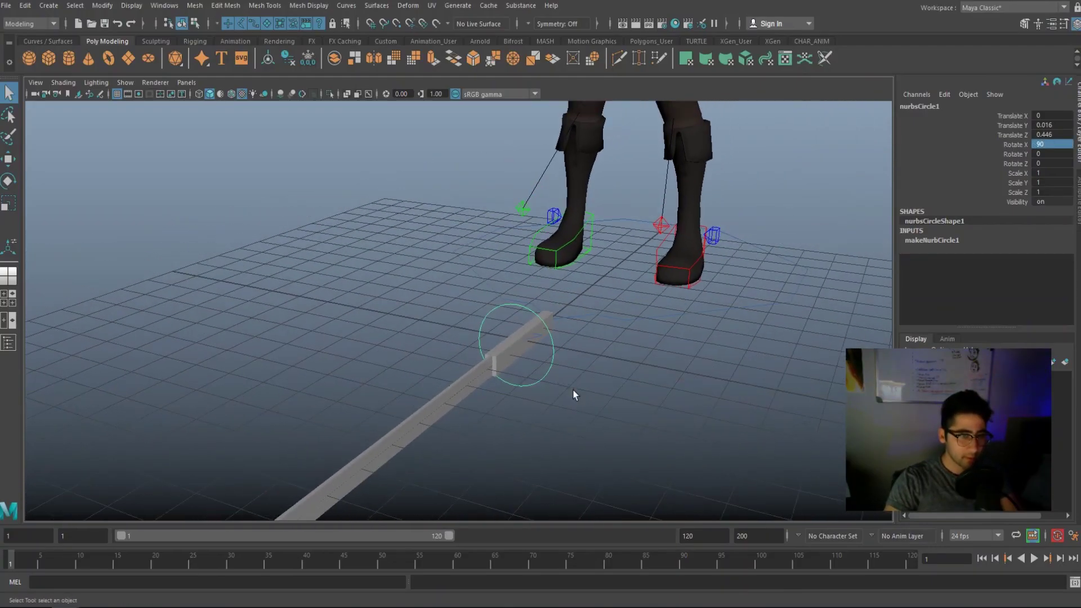
Step: Scale the circle up slightly to 1.115 and reselect it
key("r")
left_click_drag(515, 348, 523, 351)
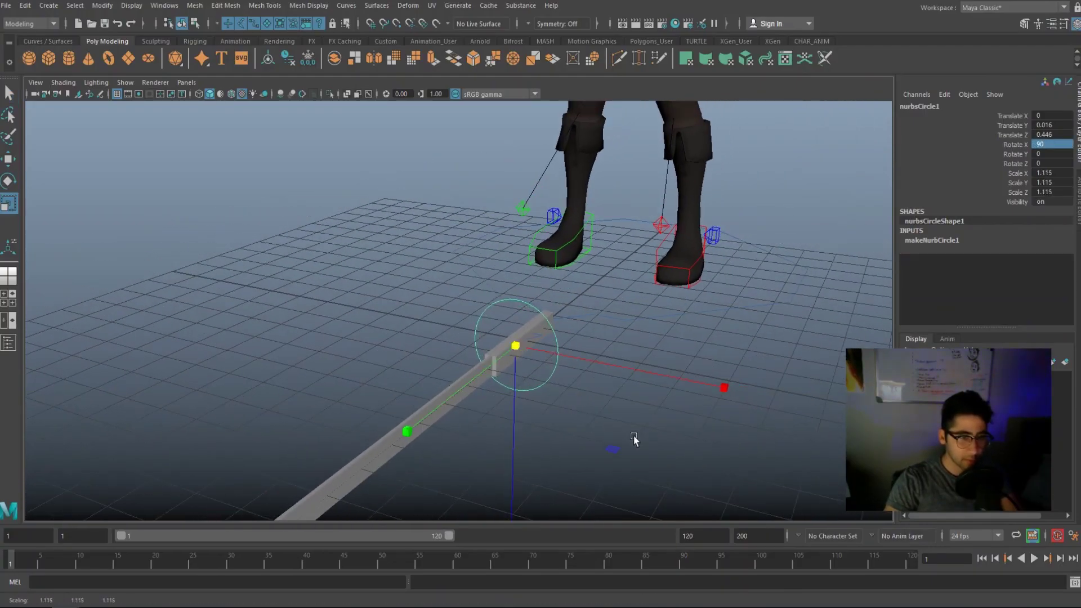
scroll(634, 440, "up", 3)
key("q")
left_click(589, 418)
left_click(543, 394)
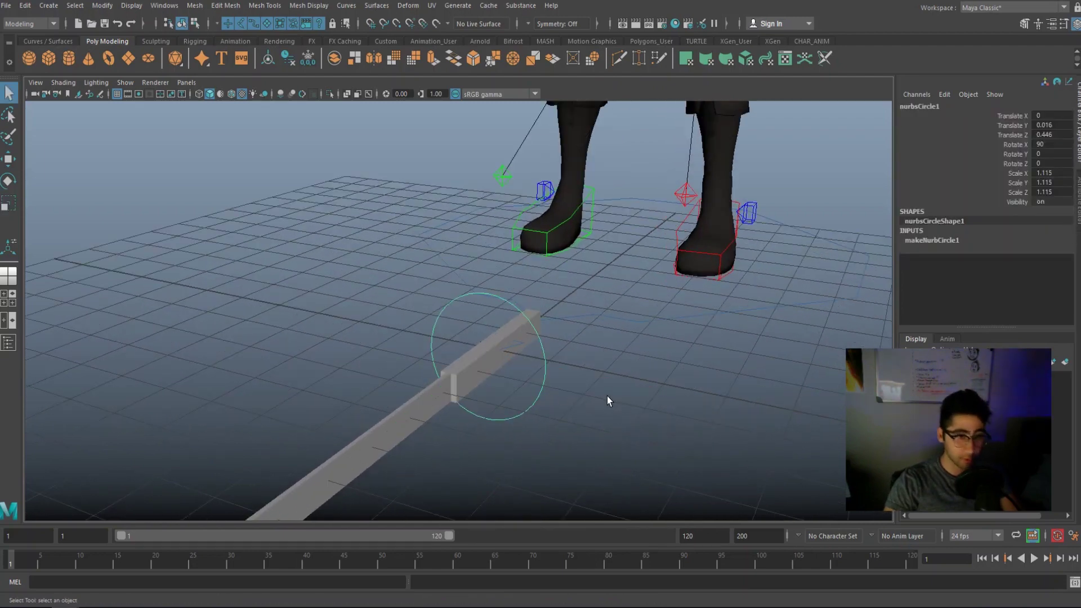
Step: Duplicate the circle and shrink the copy to 0.736 inside the first one
key("ctrl+d")
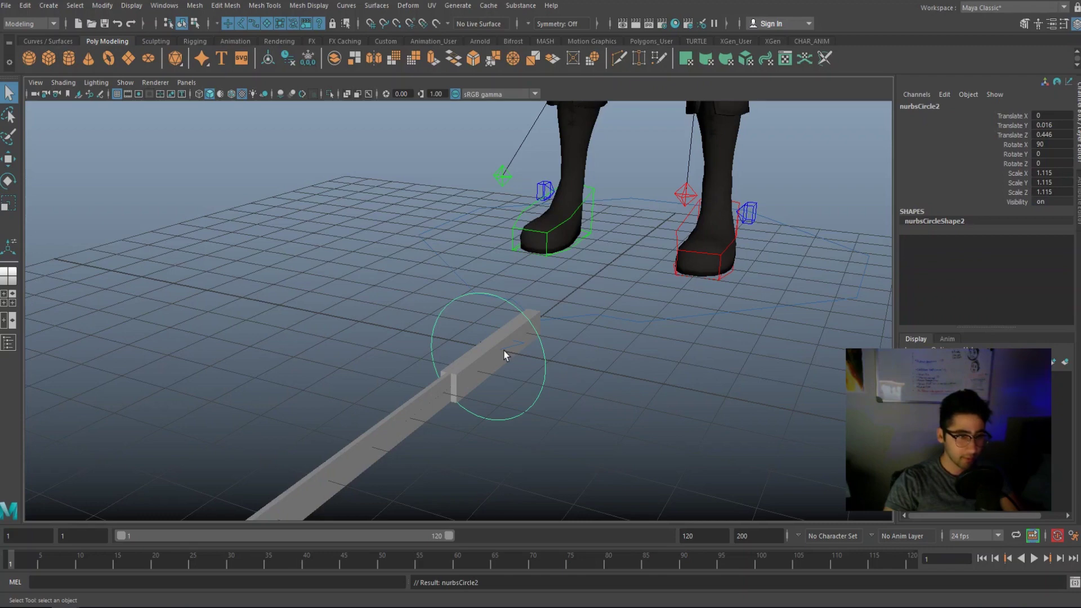
key("r")
left_click_drag(487, 358, 466, 376)
middle_click_drag(582, 440, 599, 451, "alt")
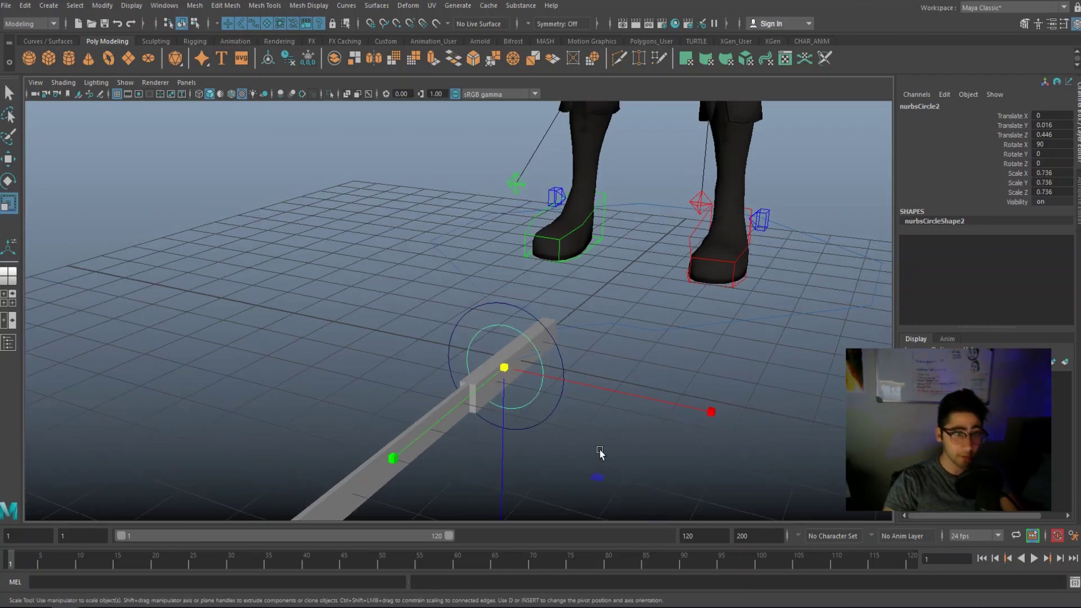
key("q")
left_click_drag(600, 451, 595, 428, "alt")
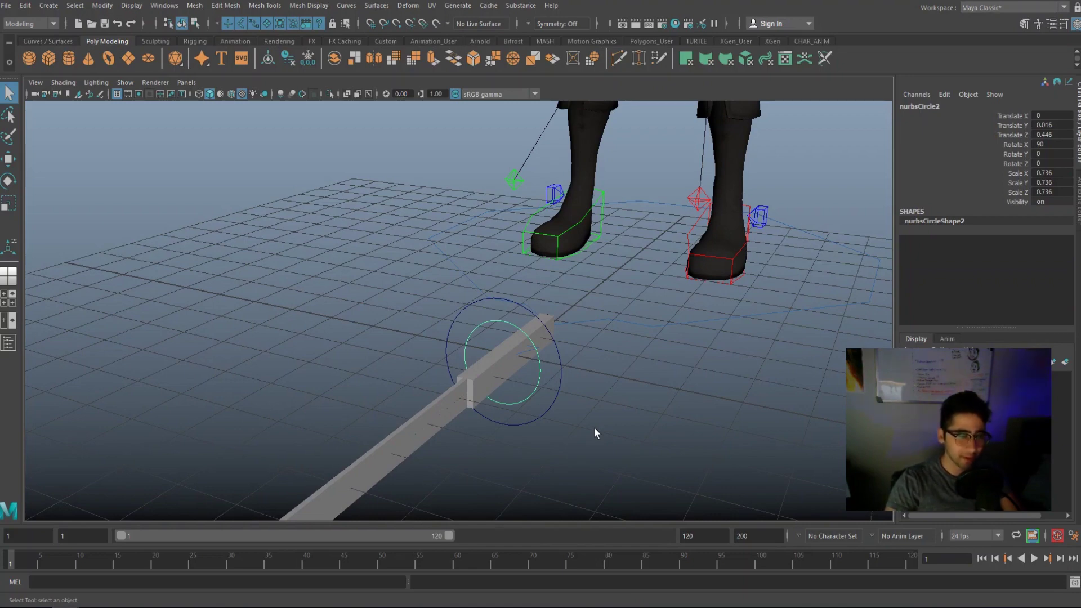
left_click(594, 428)
left_click_drag(595, 428, 444, 354, "alt")
Step: Freeze the sword mesh's transformations from the Modify menu
left_click(472, 356)
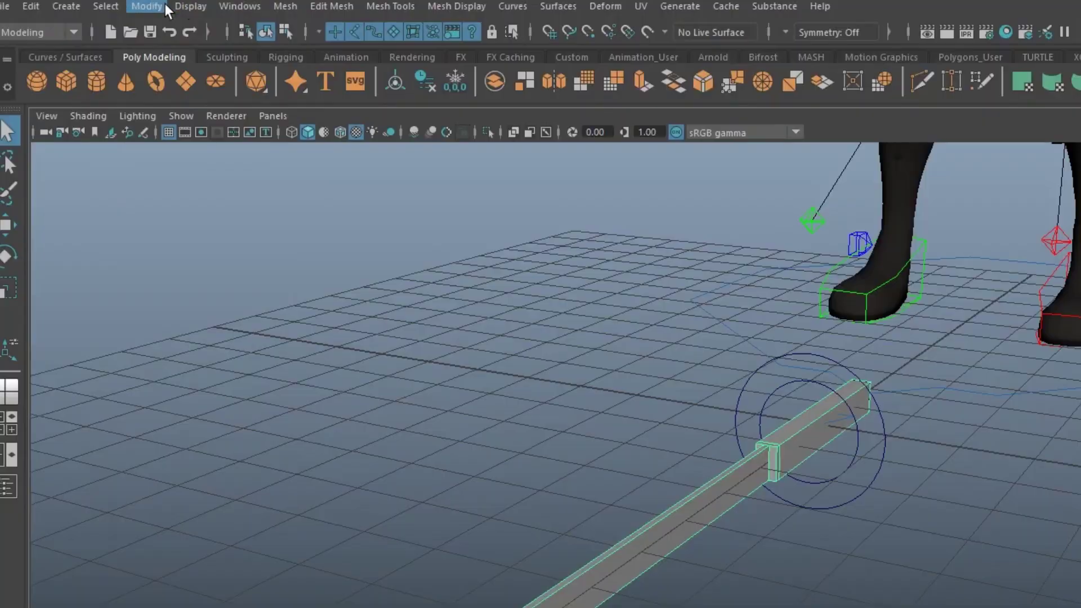
left_click(109, 6)
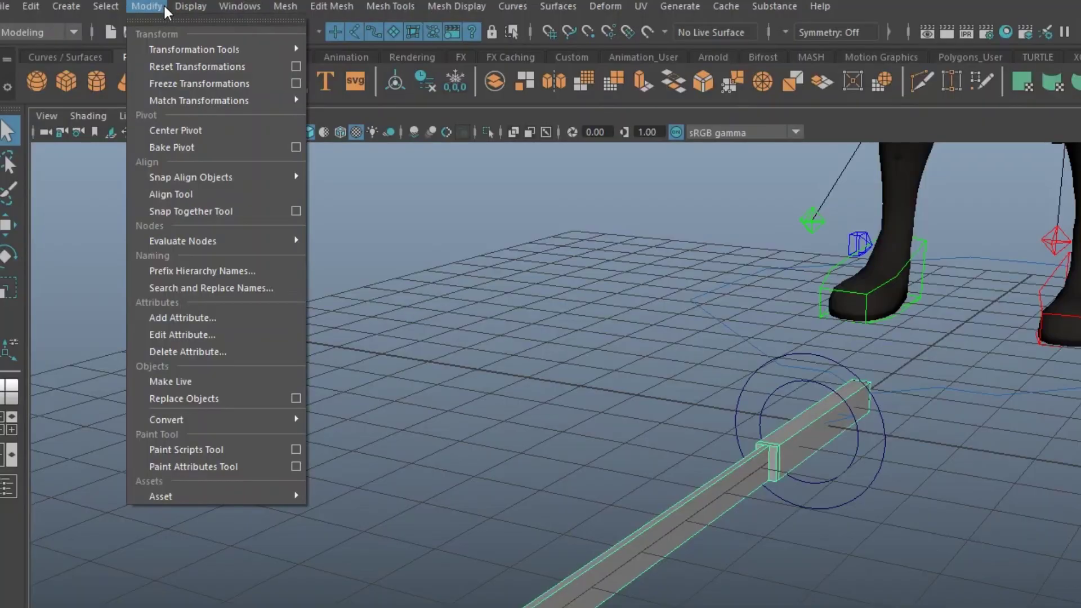
left_click(199, 84)
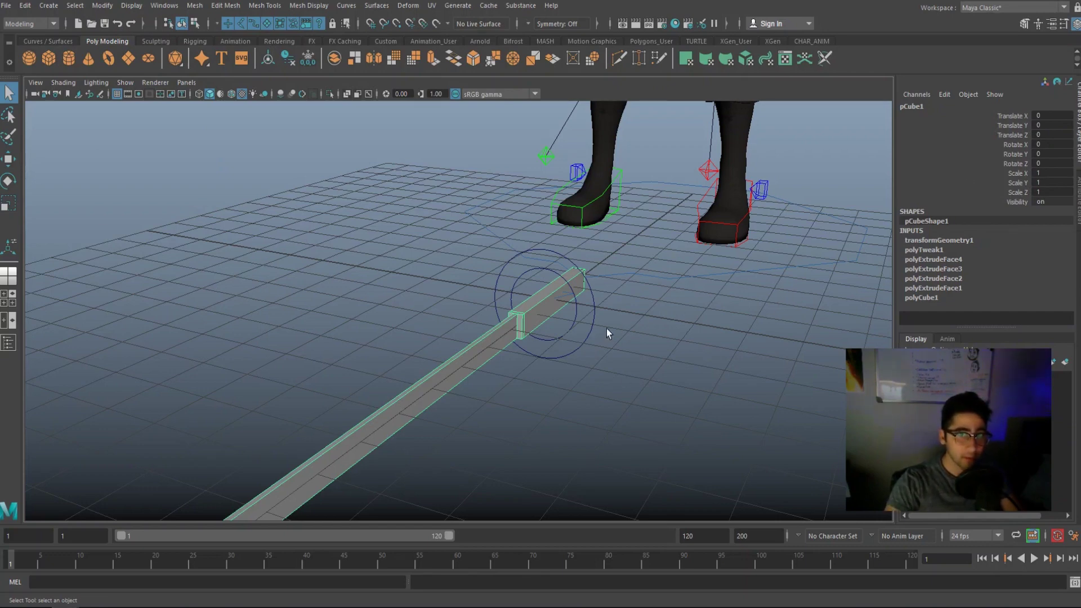
middle_click_drag(581, 334, 590, 339, "alt")
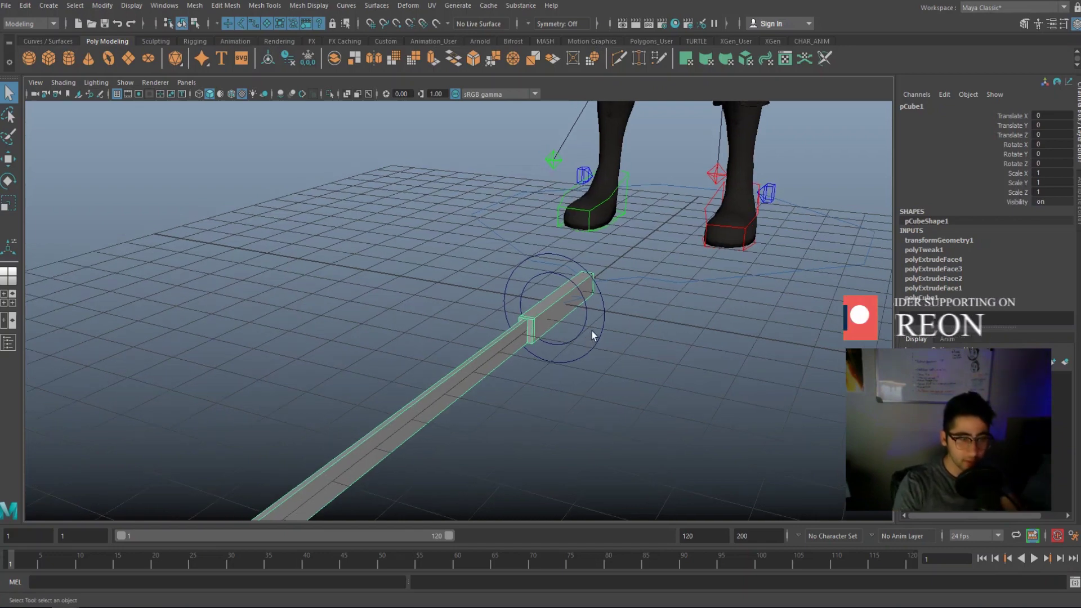
left_click_drag(593, 331, 566, 345, "alt")
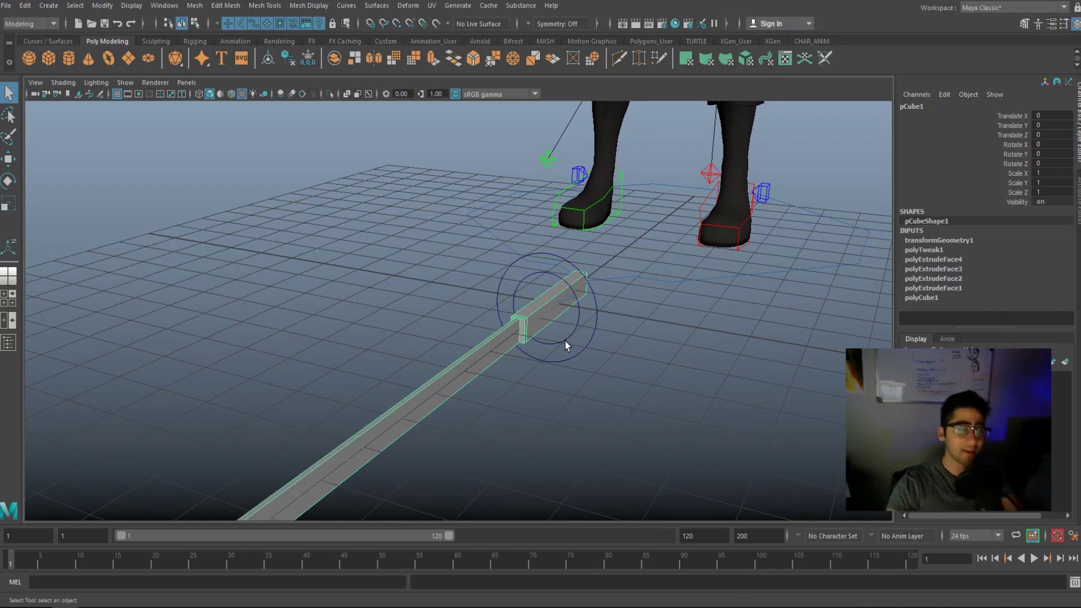
left_click_drag(533, 350, 580, 366, "alt")
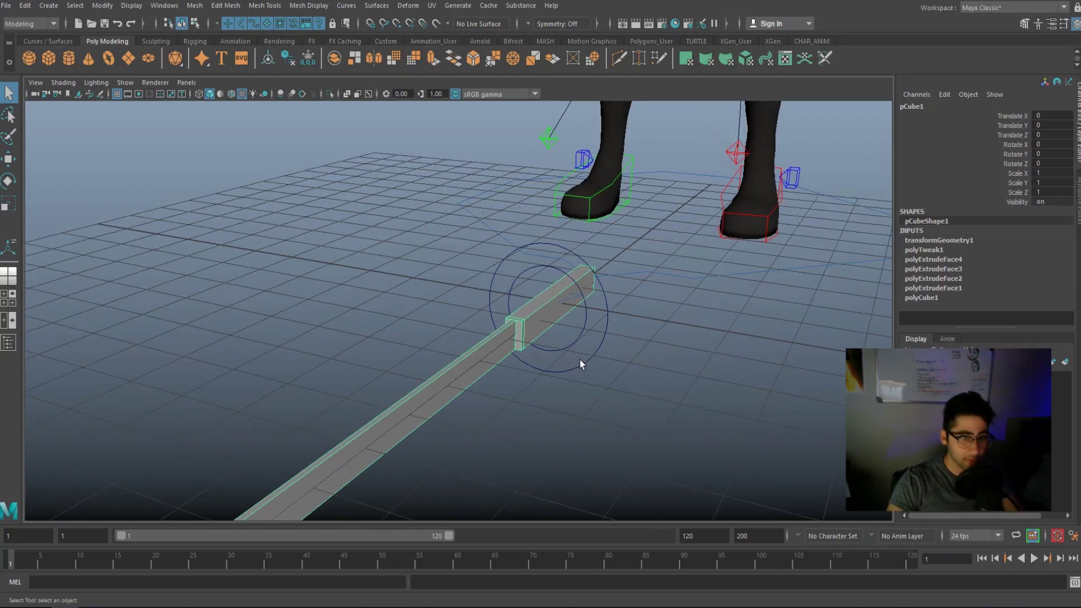
Step: Freeze the circle controllers' transformations with G, then select the outer circle
left_click(578, 345)
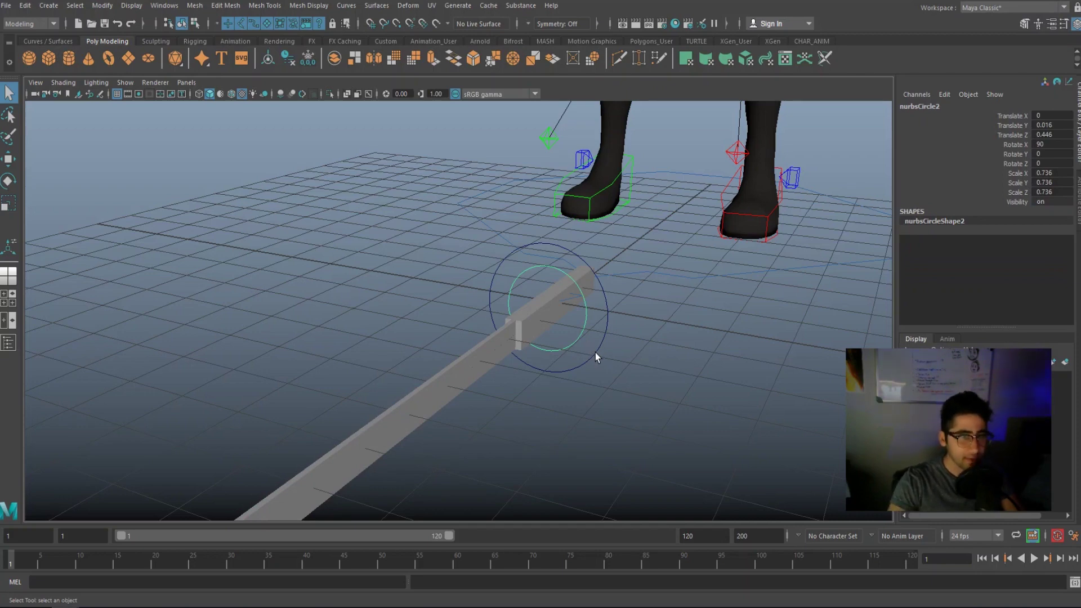
key("g")
left_click(603, 347)
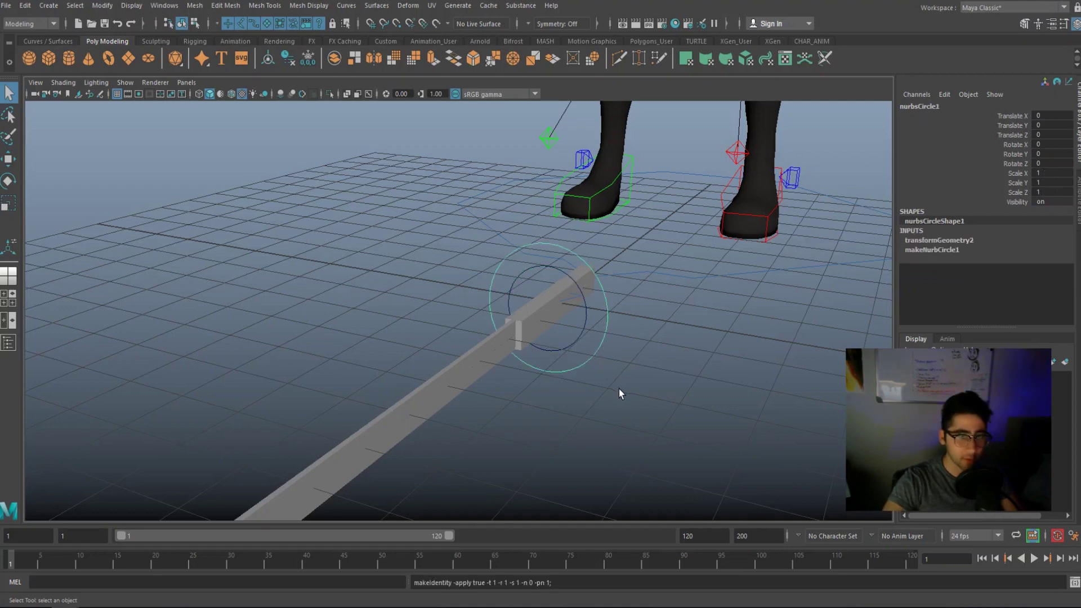
left_click(581, 336)
left_click(595, 357)
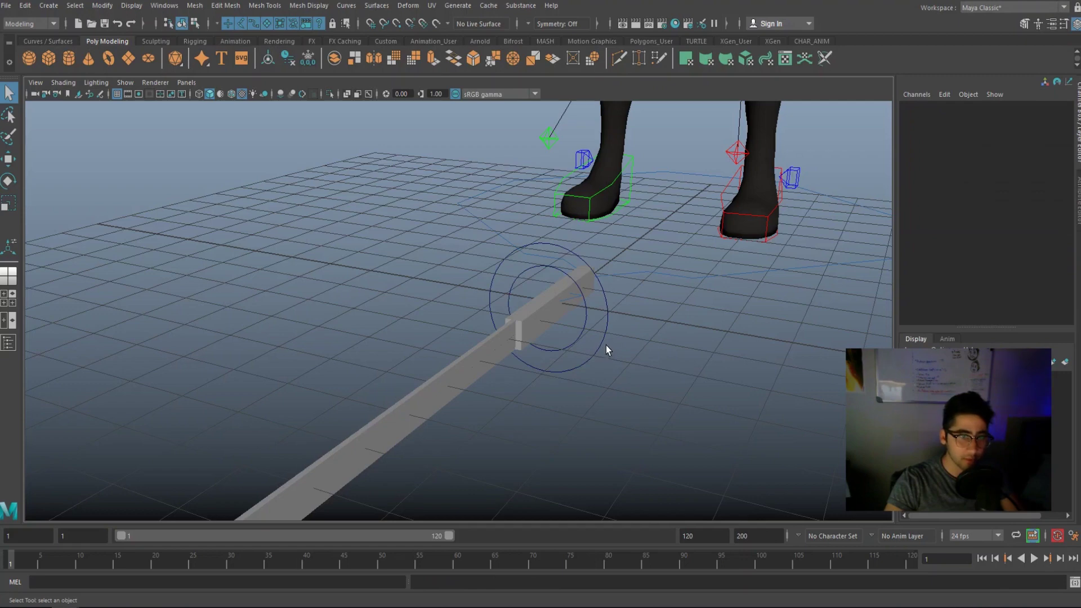
left_click(606, 346)
middle_click_drag(885, 298, 1001, 223, "alt")
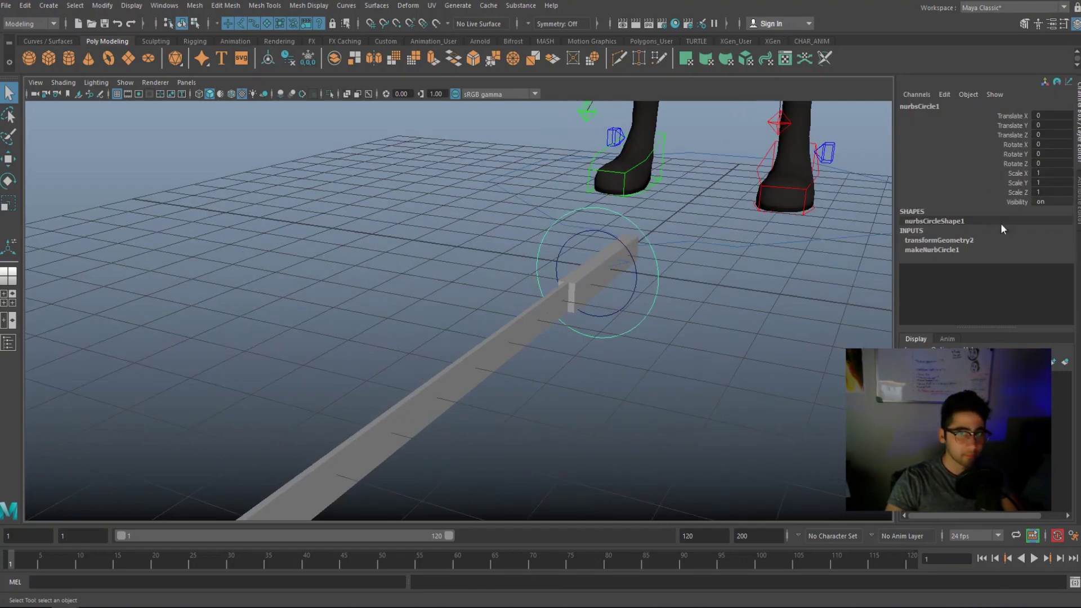
right_click_drag(697, 308, 634, 350, "alt")
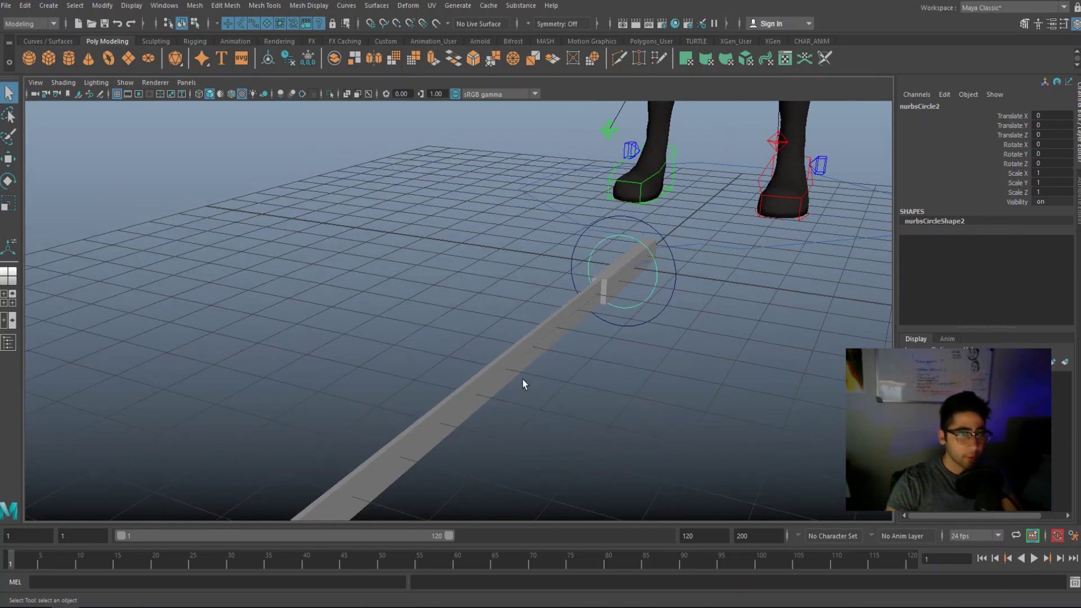
right_click(12, 278)
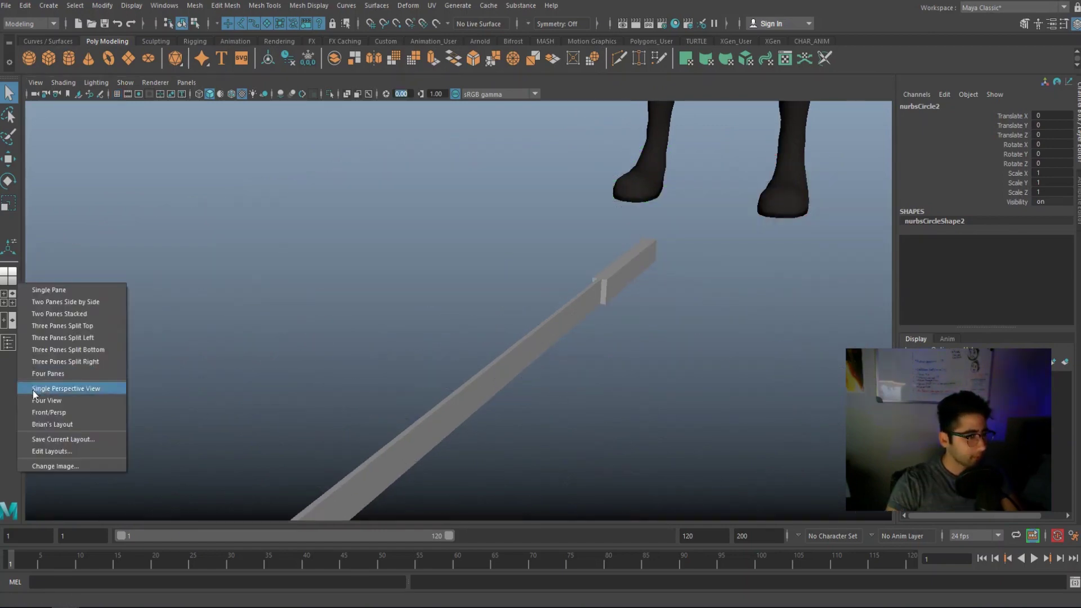
Step: Switch to a layout with Outliner and Graph Editor, and rename nurbsCircle1 to Main_CTL
left_click(42, 421)
key("space")
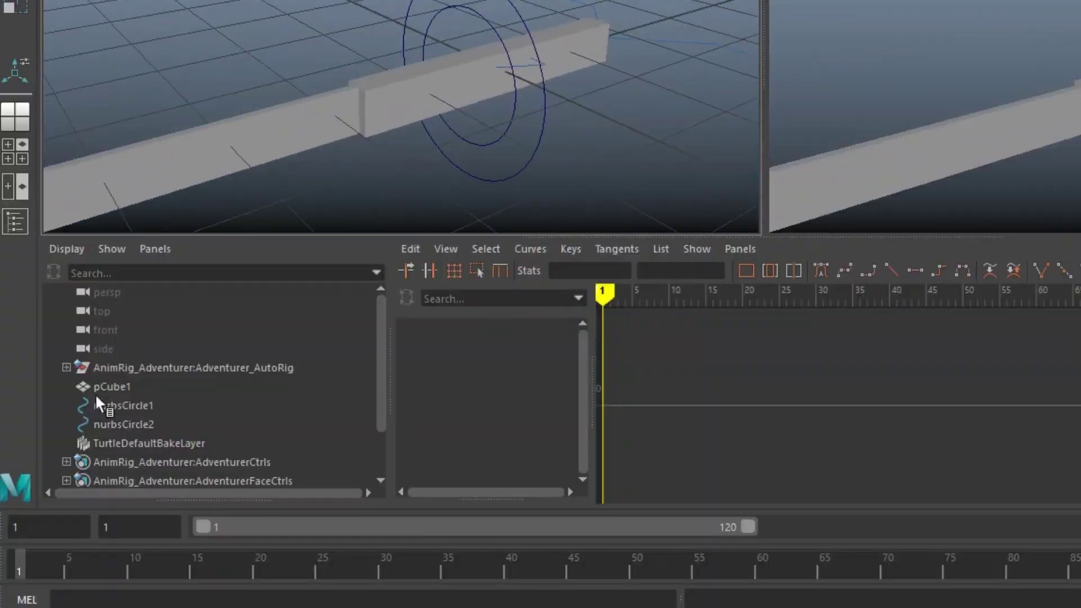
left_click(120, 424)
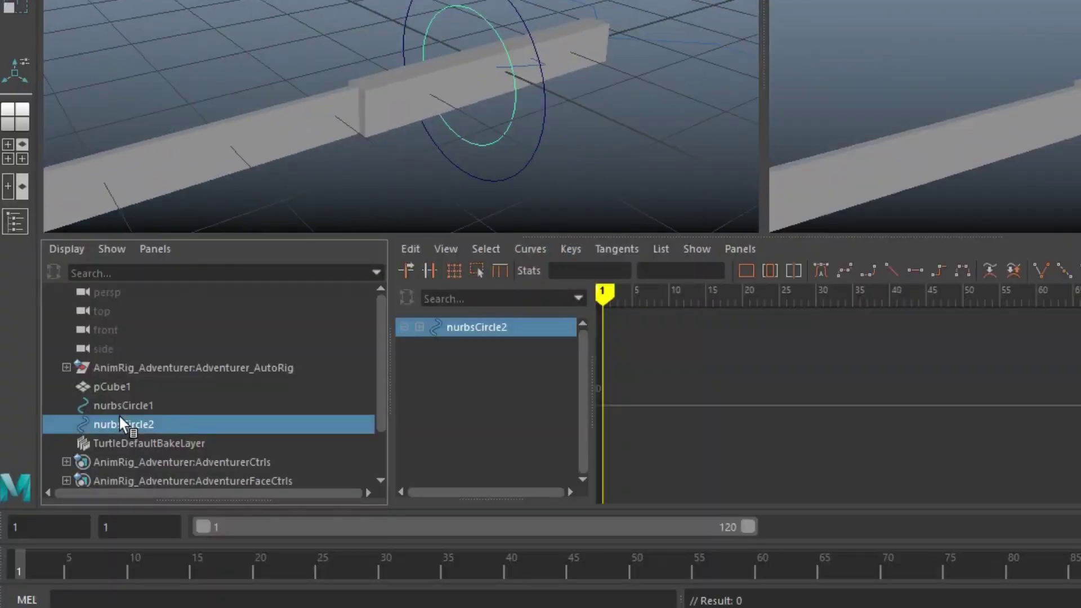
double_click(135, 406)
left_click(139, 407)
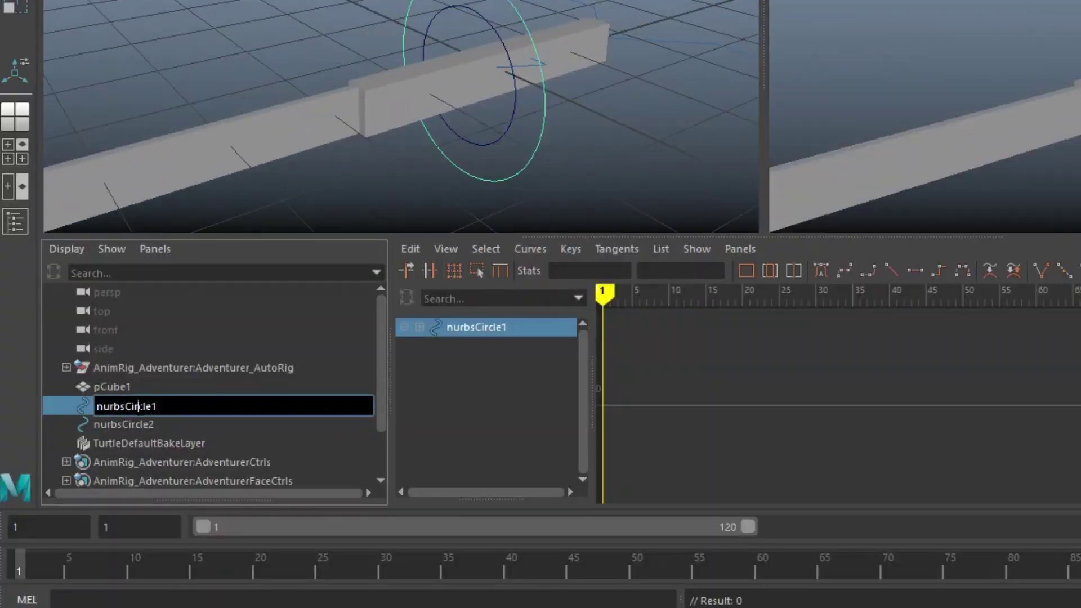
double_click(140, 406)
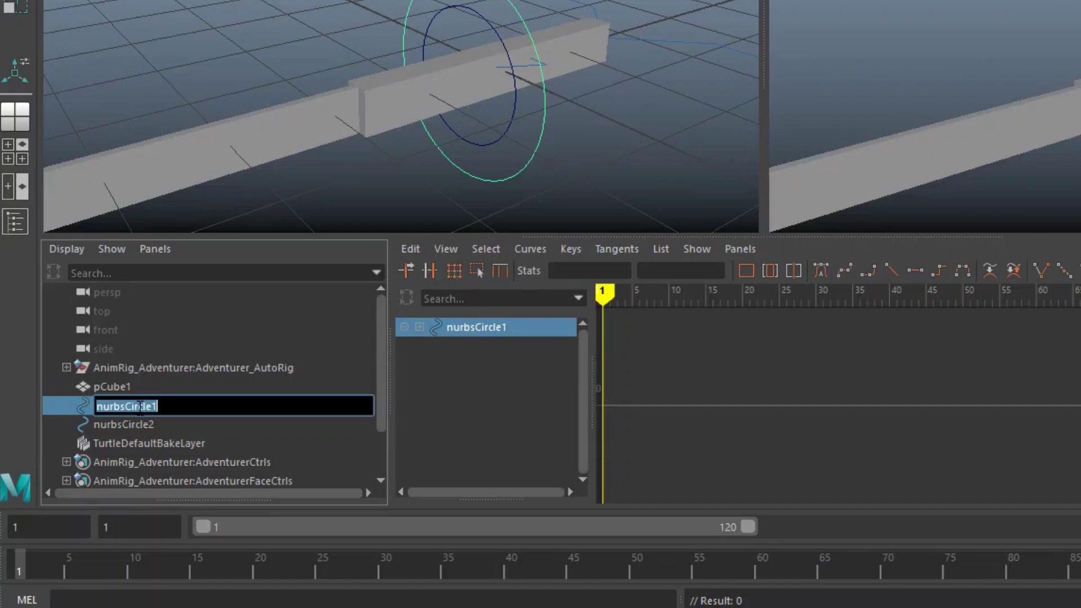
type("M")
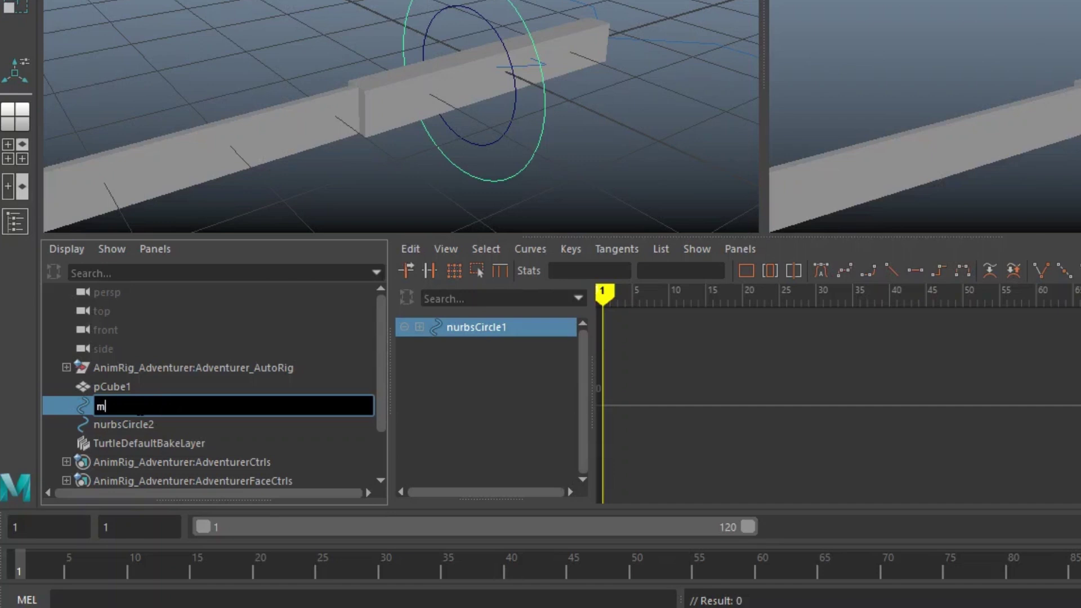
type("ain_CTL")
key("Return")
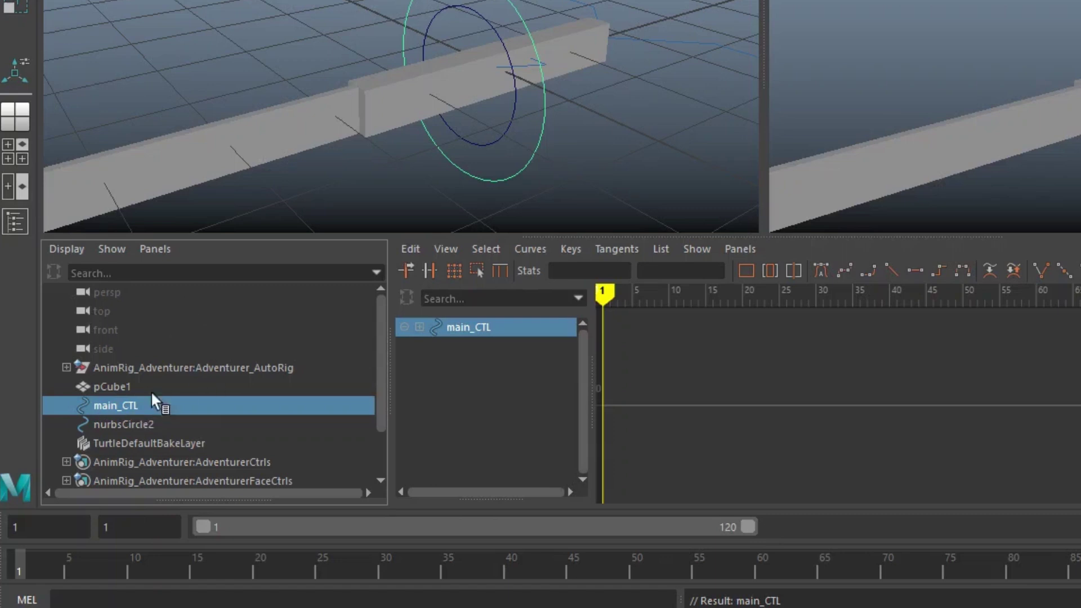
Step: Rename nurbsCircle2 to offset_CTL in the Outliner
left_click(127, 421)
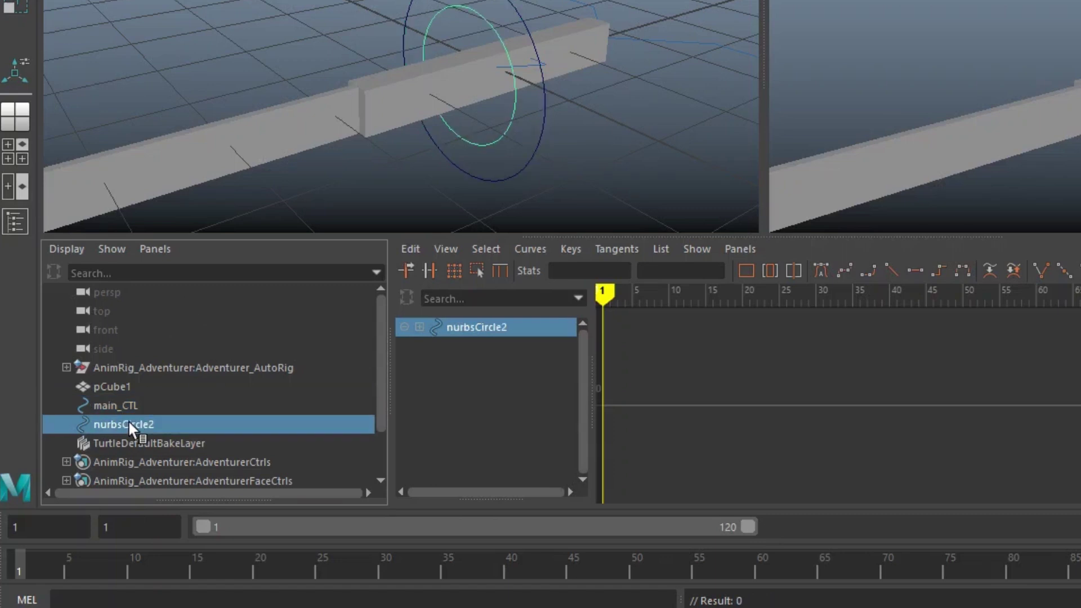
double_click(130, 424)
type("o")
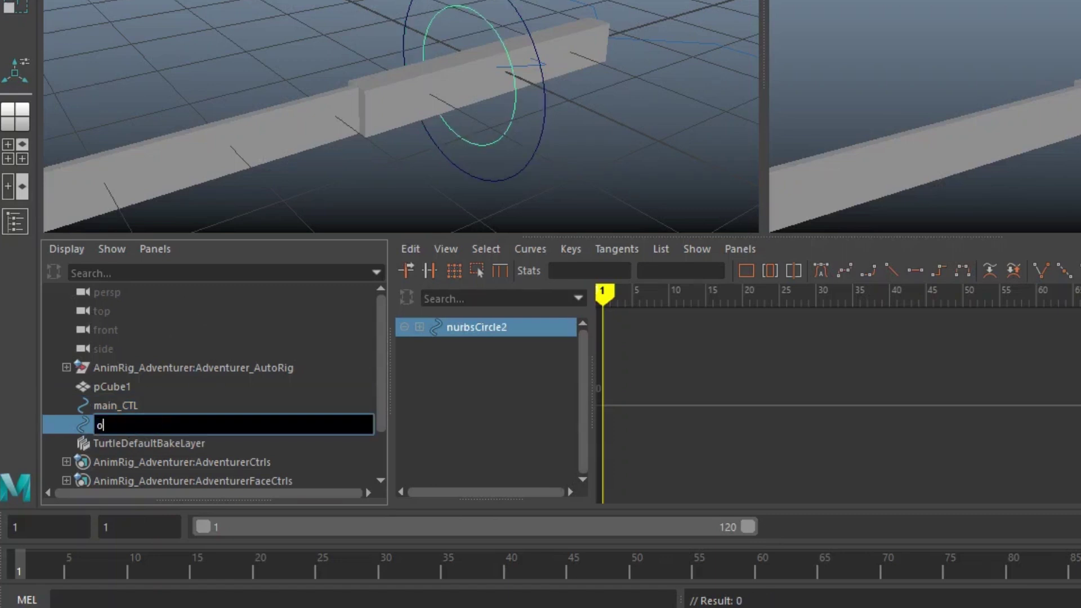
type("ffset_CTL")
key("Return")
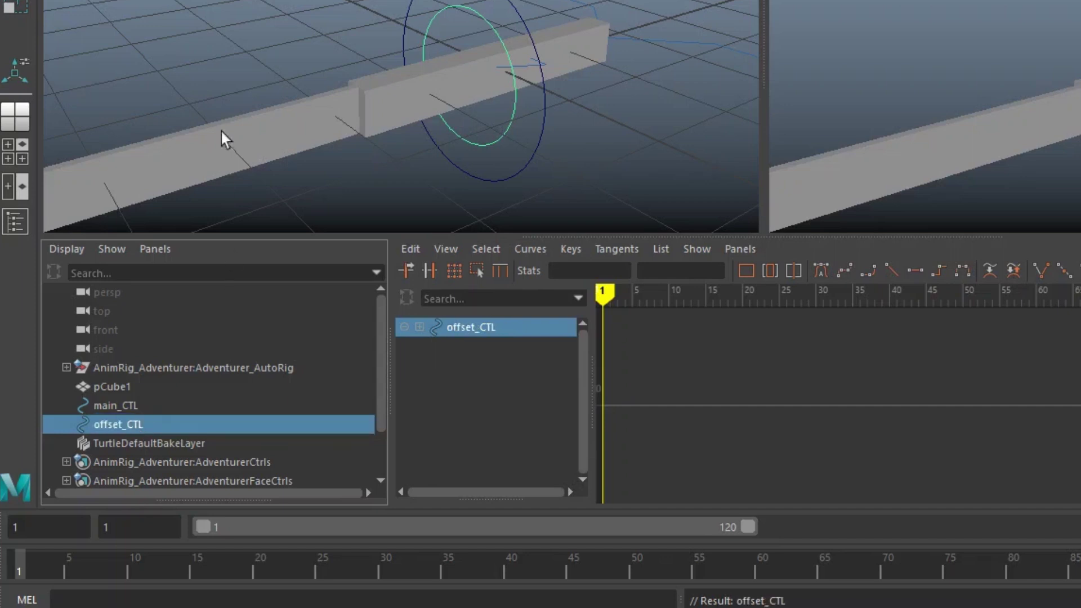
middle_click_drag(524, 96, 570, 72, "alt")
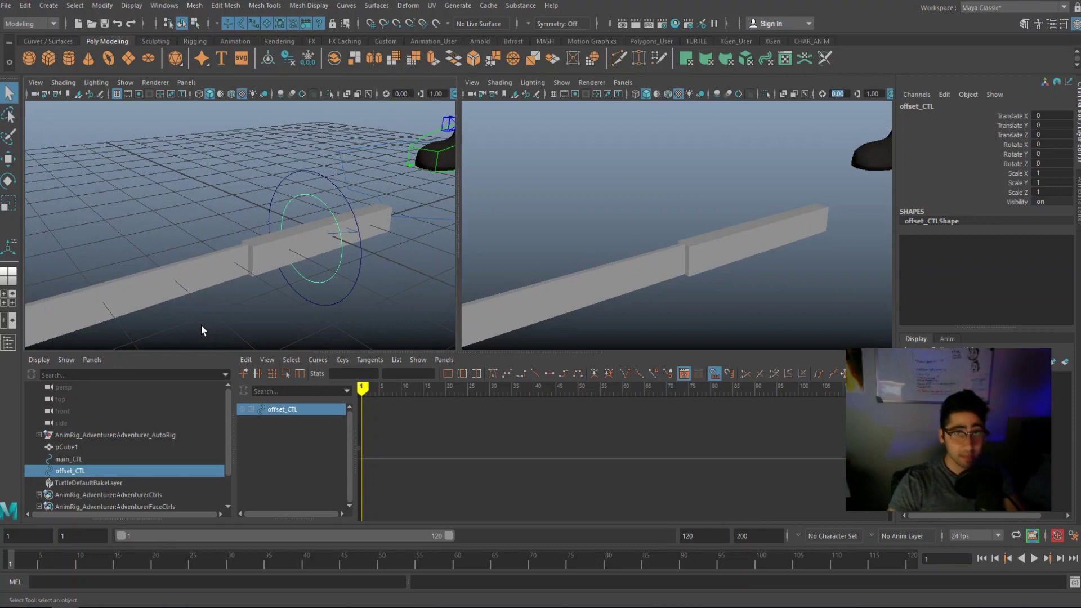
Step: Parent the sword mesh pCube1 under offset_CTL in the Outliner
left_click(79, 448)
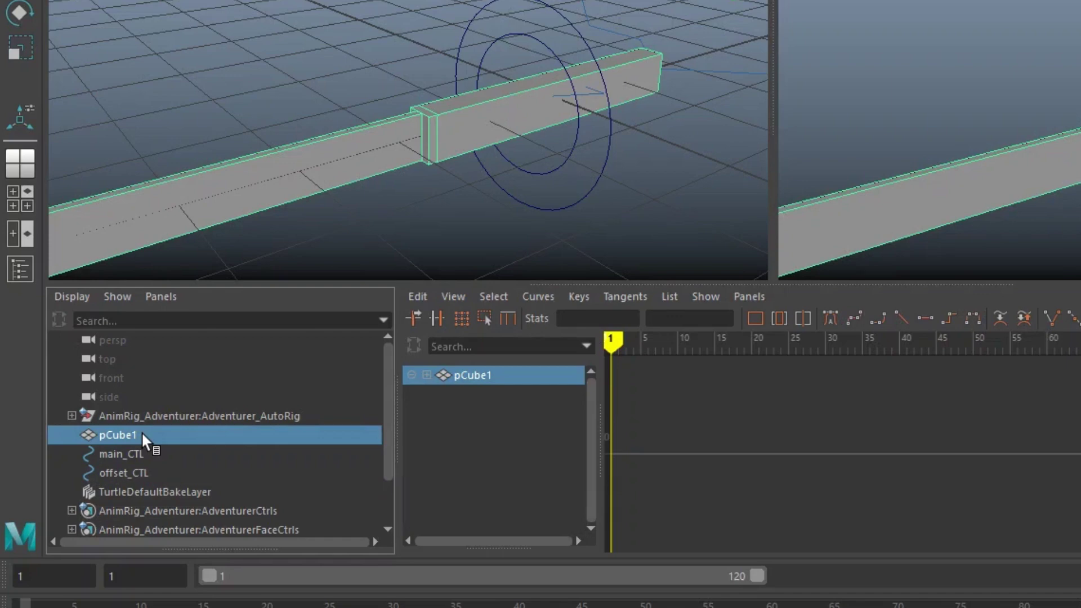
middle_click_drag(142, 436, 134, 474)
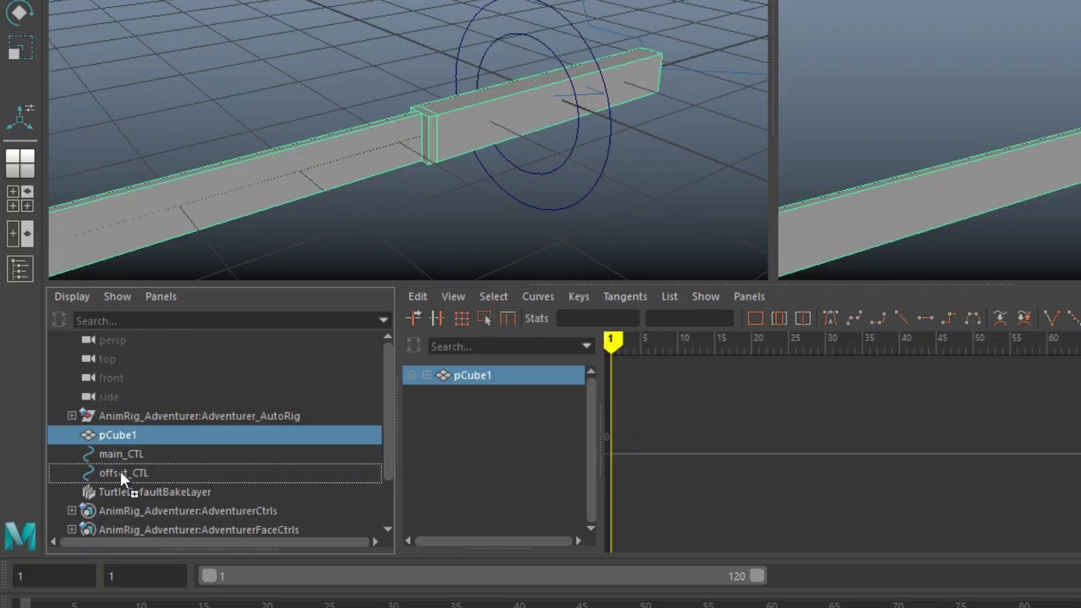
middle_click_drag(121, 475, 121, 475)
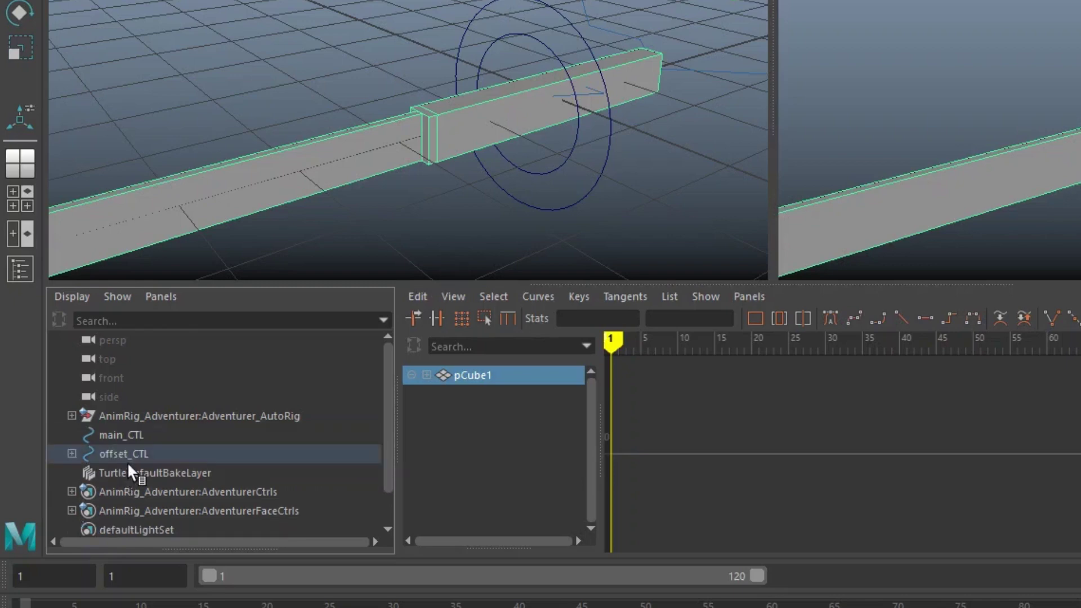
Step: Parent offset_CTL under main_CTL and expand the hierarchy to check each level
left_click(122, 454)
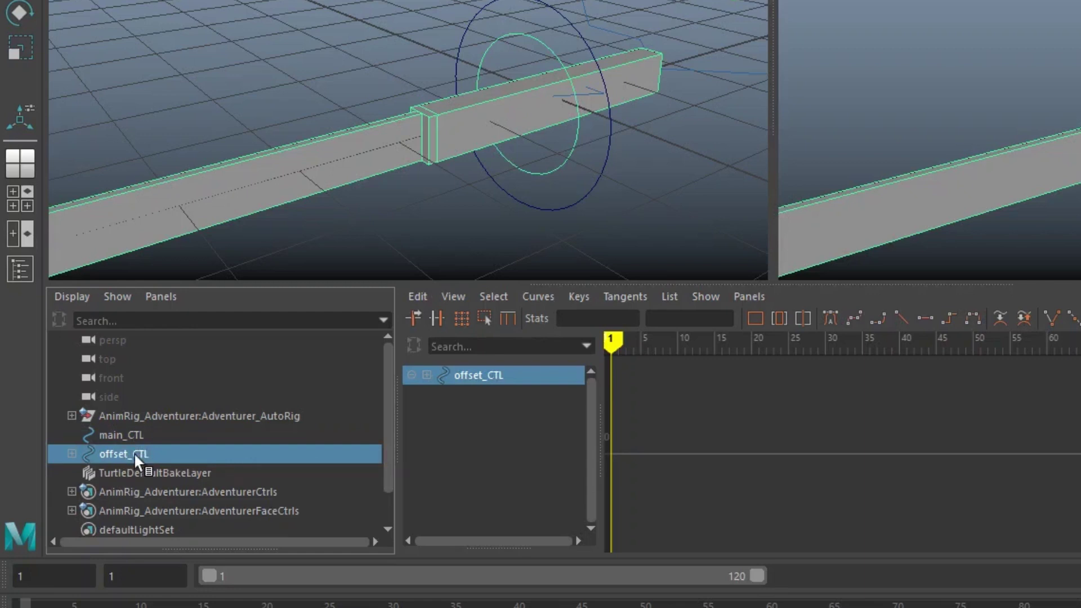
middle_click_drag(134, 452, 130, 435)
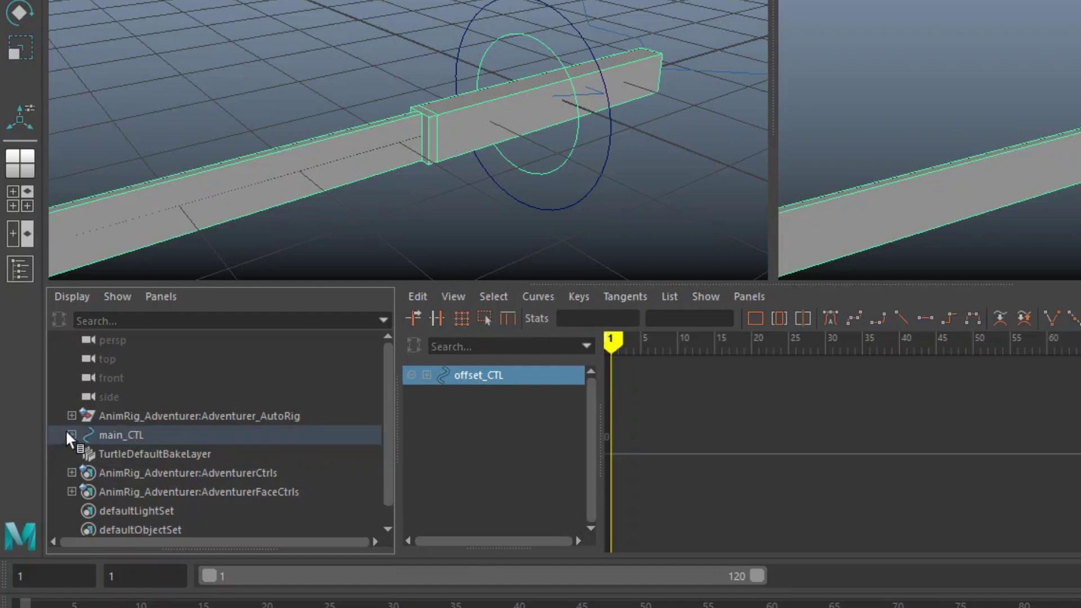
left_click(71, 434)
left_click(82, 454)
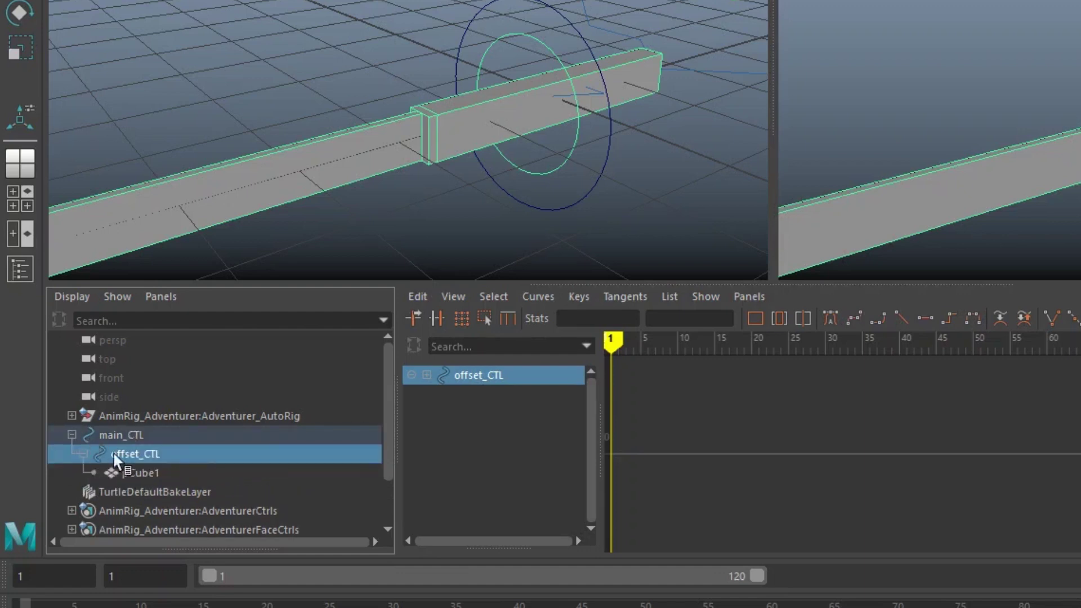
left_click(169, 435)
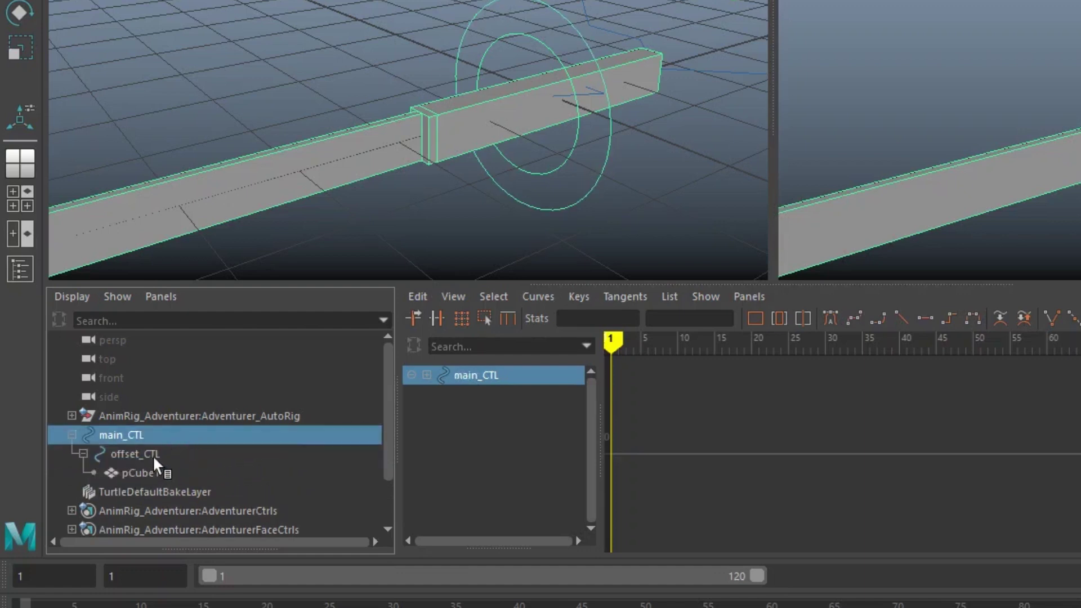
left_click(153, 455)
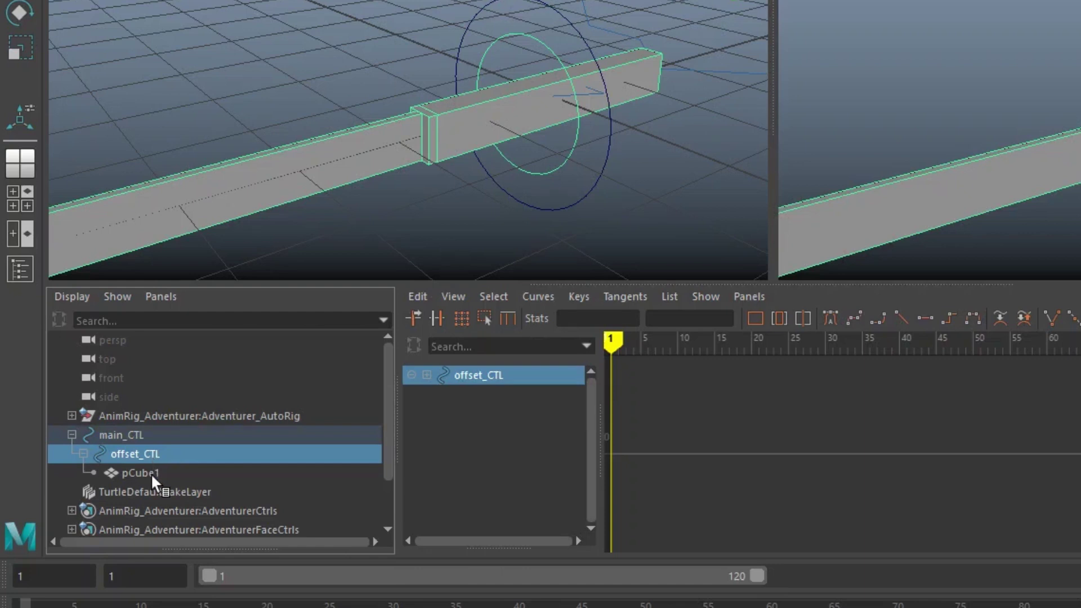
left_click(152, 473)
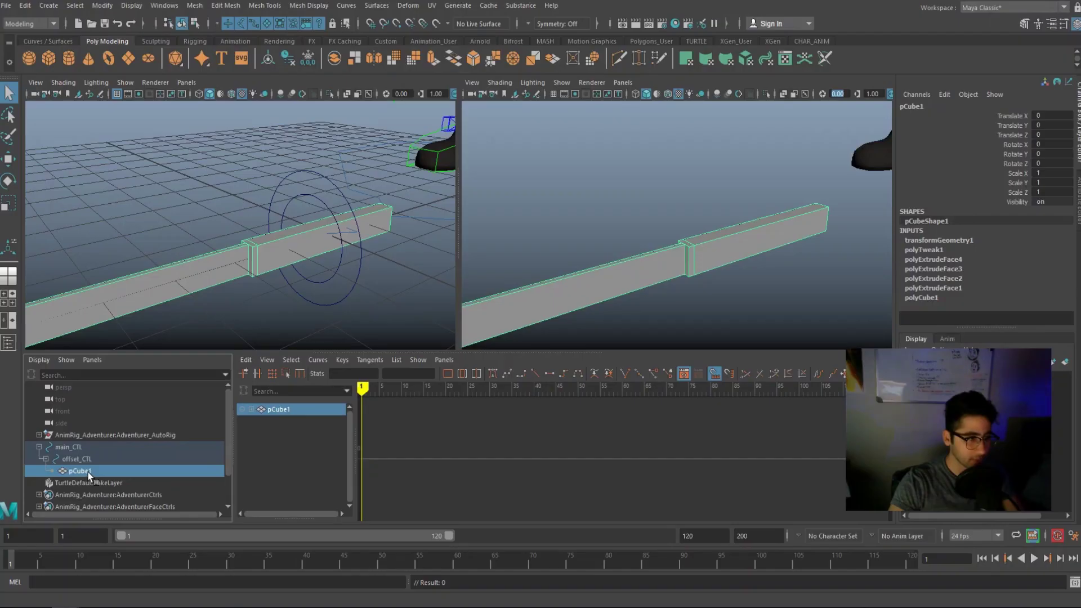
Step: Rename pCube1 to sword_GEO, then select the two circles to check the hierarchy
double_click(153, 473)
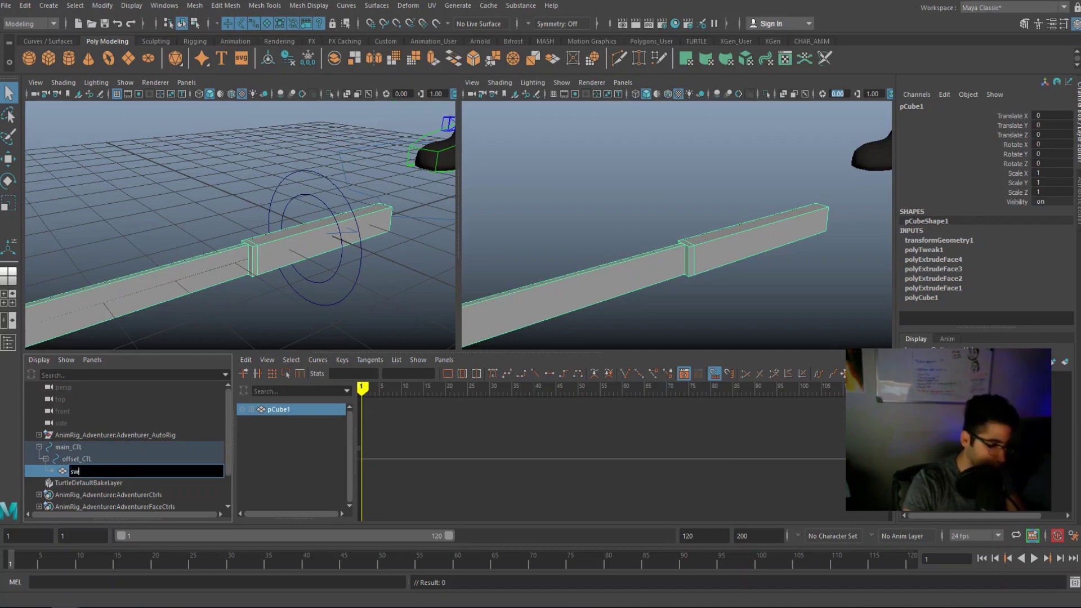
type("sword_GEO")
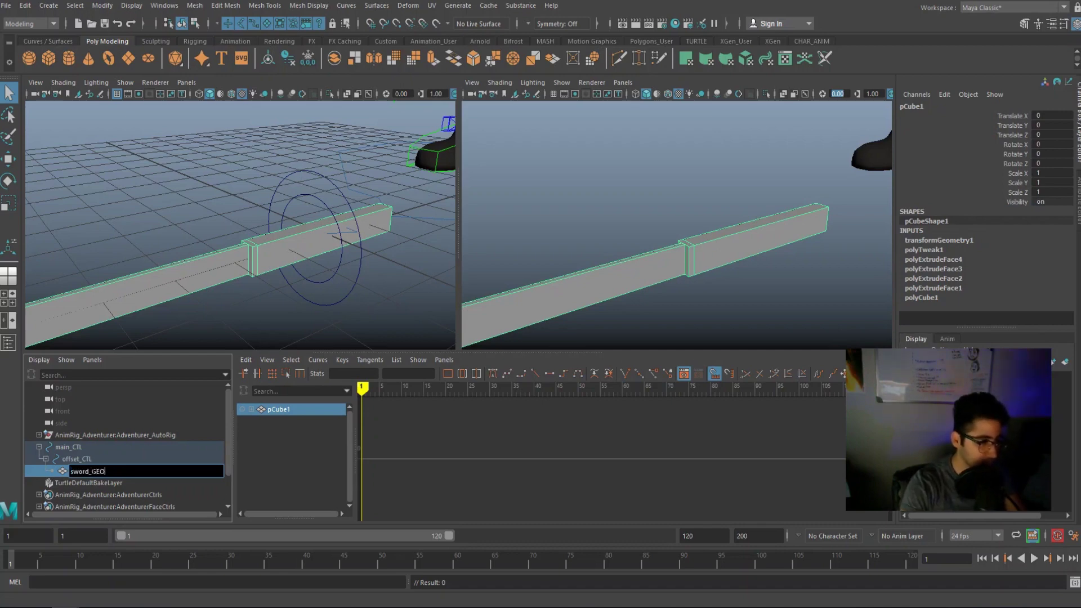
key("Return")
left_click(65, 447)
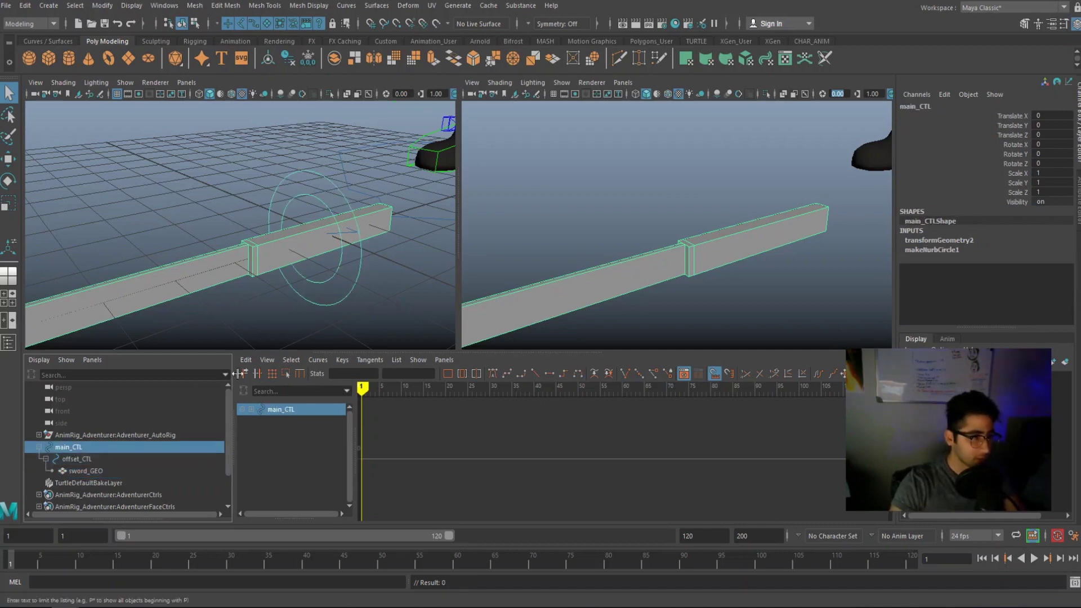
left_click(337, 277)
left_click(336, 276)
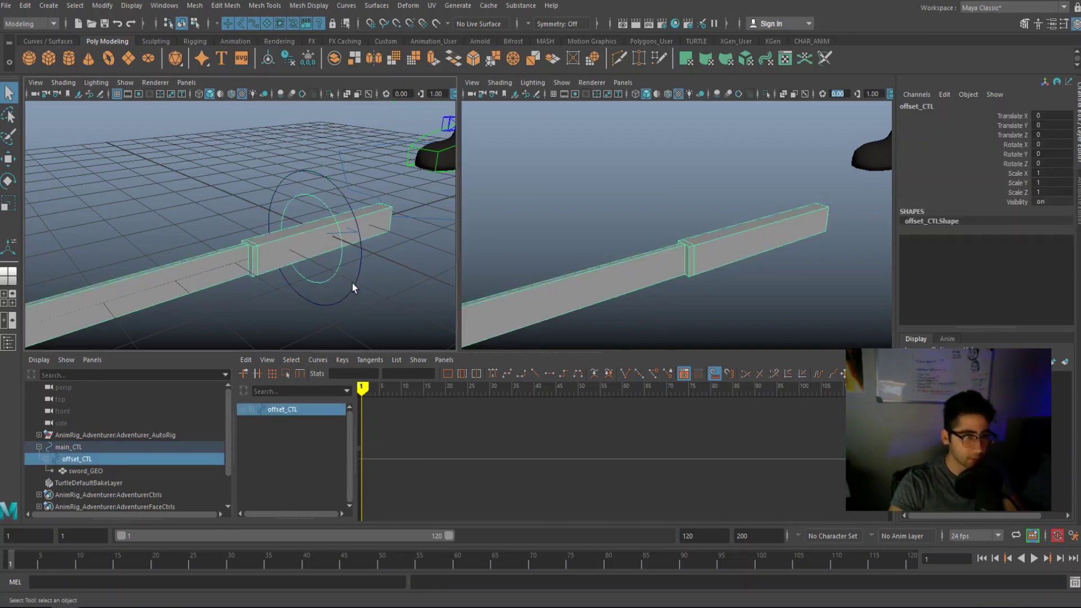
left_click(353, 285)
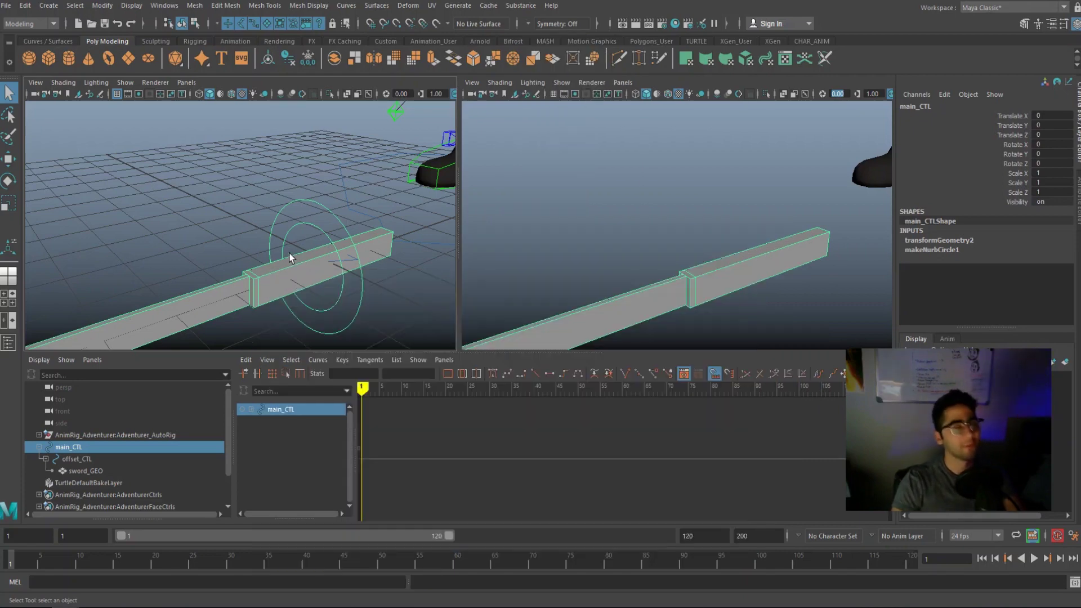
Step: Select main_CTL and move the sword up to hand height and forward toward the hand
left_click(406, 204)
middle_click_drag(409, 203, 326, 259, "alt")
right_click_drag(327, 259, 280, 283, "alt")
middle_click_drag(227, 306, 258, 289, "alt")
left_click(271, 276)
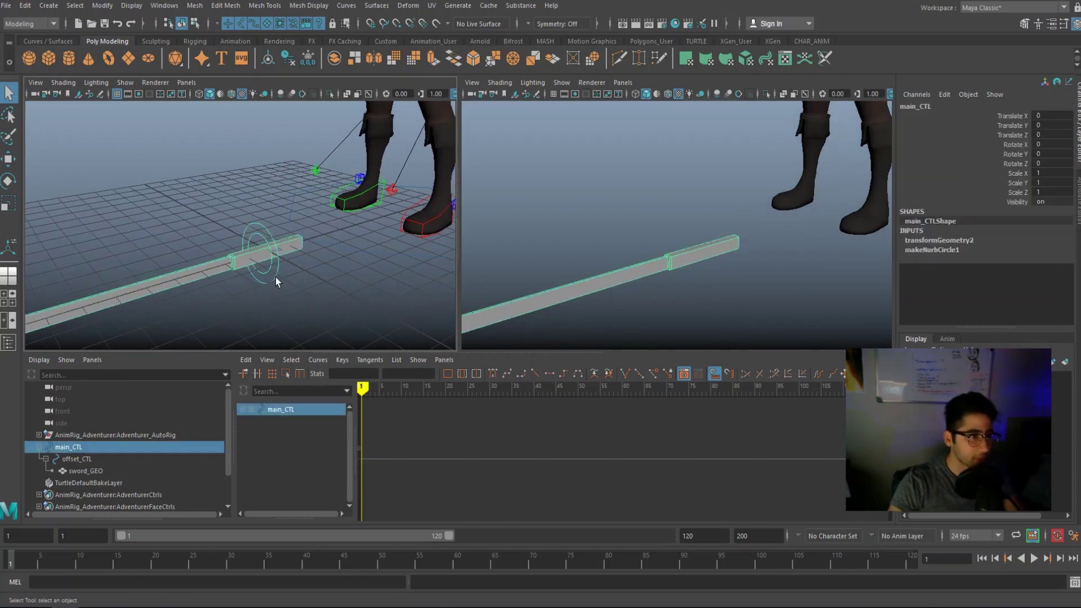
scroll(353, 205, "down", 3)
middle_click_drag(366, 217, 306, 278, "alt")
key("w")
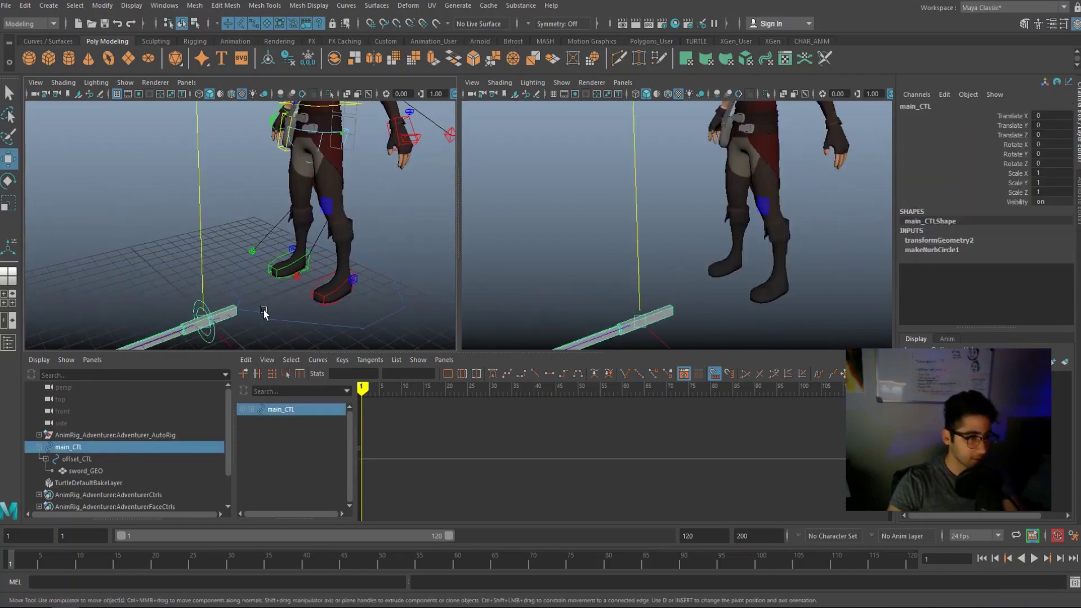
middle_click_drag(265, 313, 271, 285, "alt")
left_click_drag(210, 257, 212, 101)
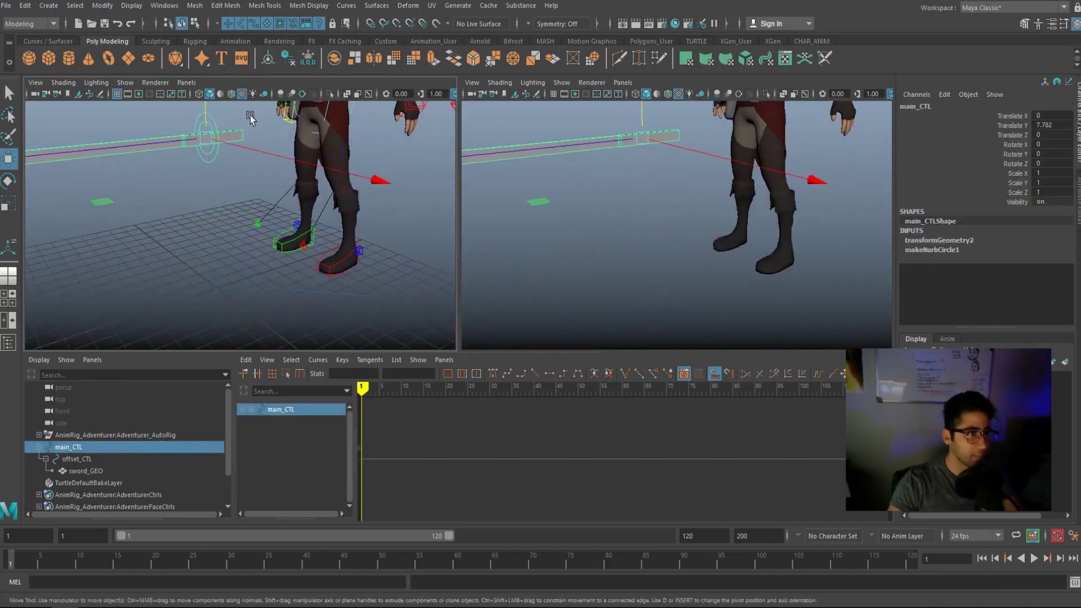
middle_click_drag(250, 115, 243, 234, "alt")
left_click_drag(180, 282, 384, 278)
Step: Frame the hand and nudge main_CTL into the grip at translate 4.703, 8.539, -9.004
key("space")
key("f")
left_click_drag(495, 332, 640, 333, "alt")
left_click_drag(539, 265, 539, 218)
left_click(572, 276)
key("ctrl+z")
left_click_drag(571, 274, 577, 278)
scroll(555, 338, "down", 4)
left_click_drag(553, 340, 482, 398, "alt")
scroll(533, 384, "up", 5)
key("q")
left_click_drag(542, 222, 553, 245, "alt")
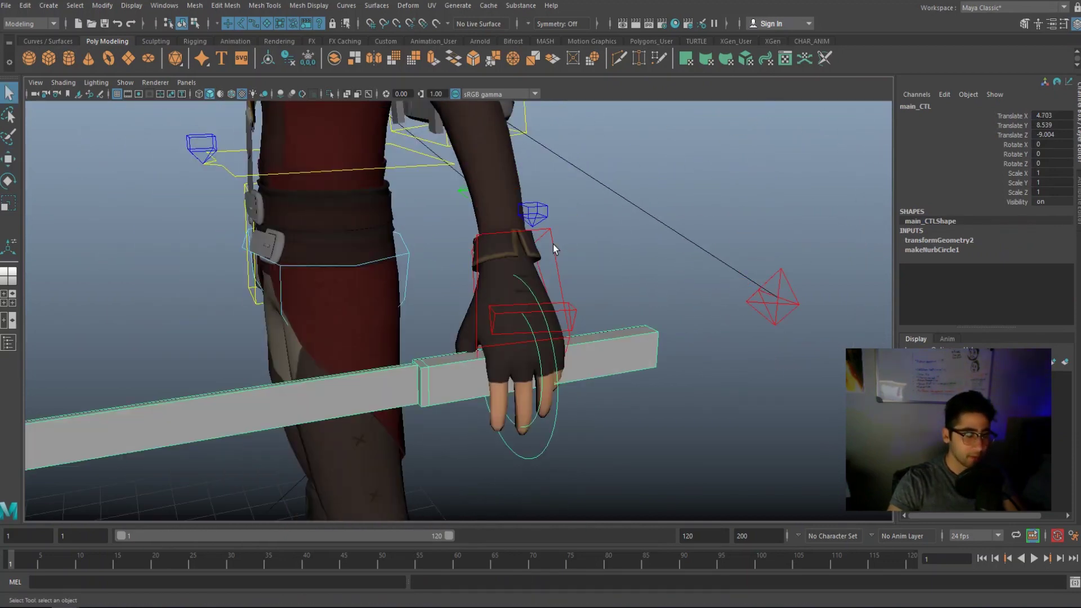
Step: Select the left hand control then main_CTL, and apply Constrain > Parent from the Animation menu set
left_click(553, 244)
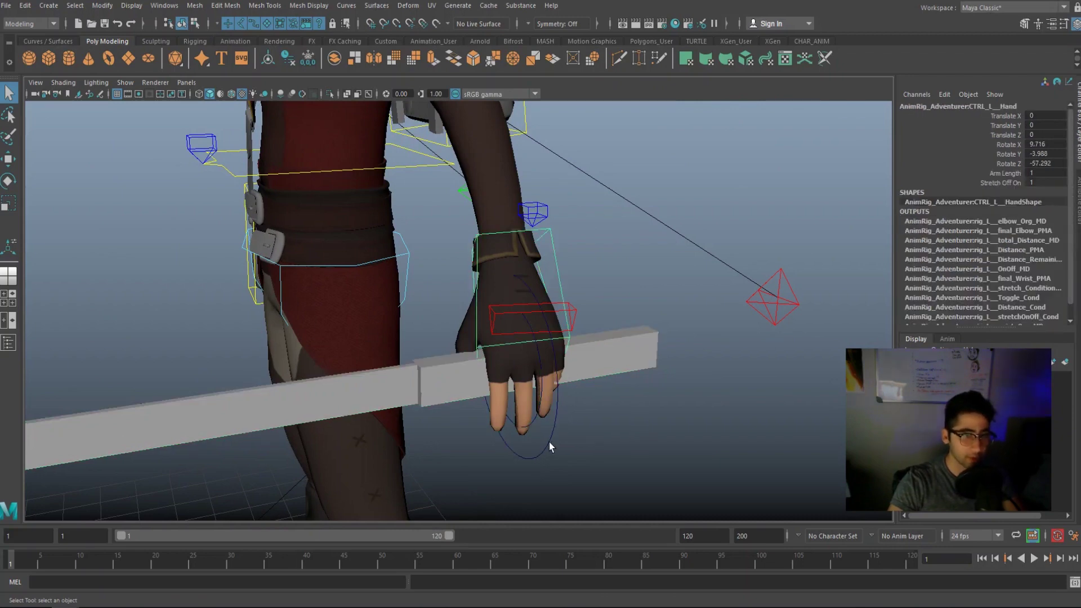
left_click(574, 262)
left_click(559, 275)
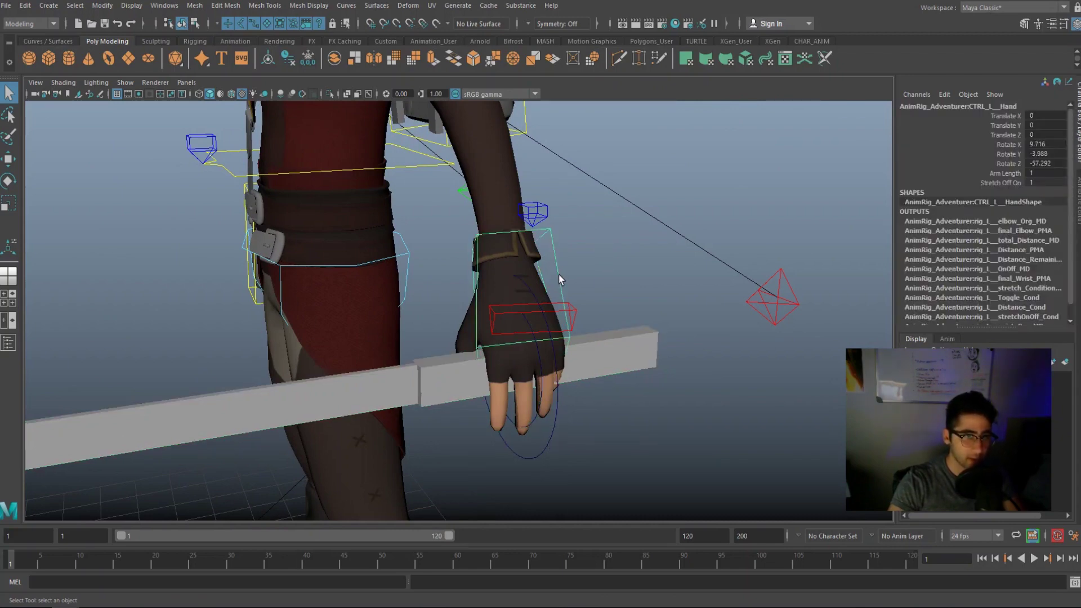
left_click(553, 438)
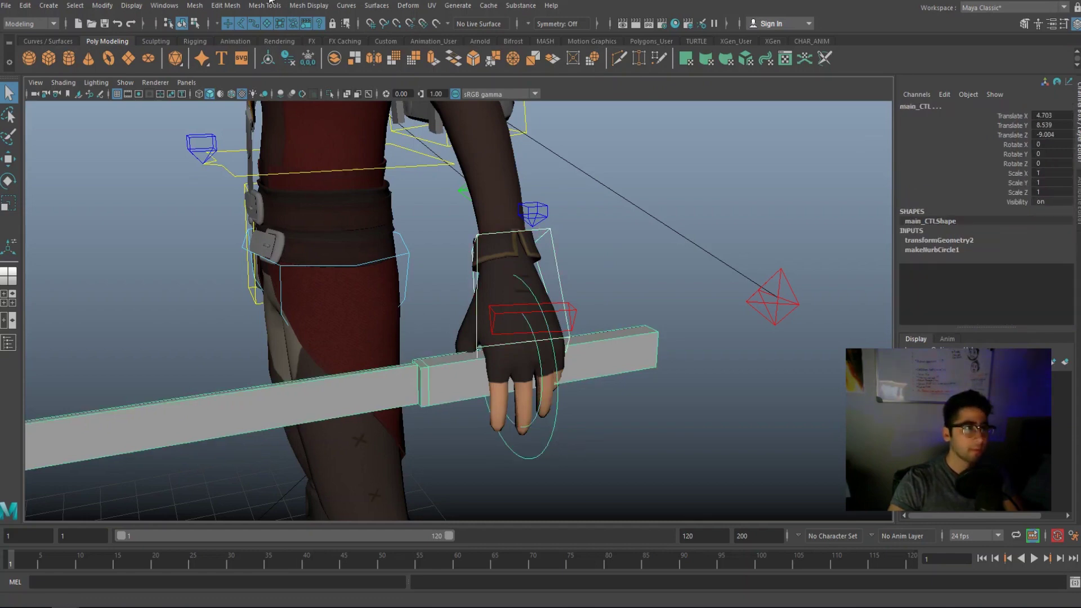
left_click(41, 24)
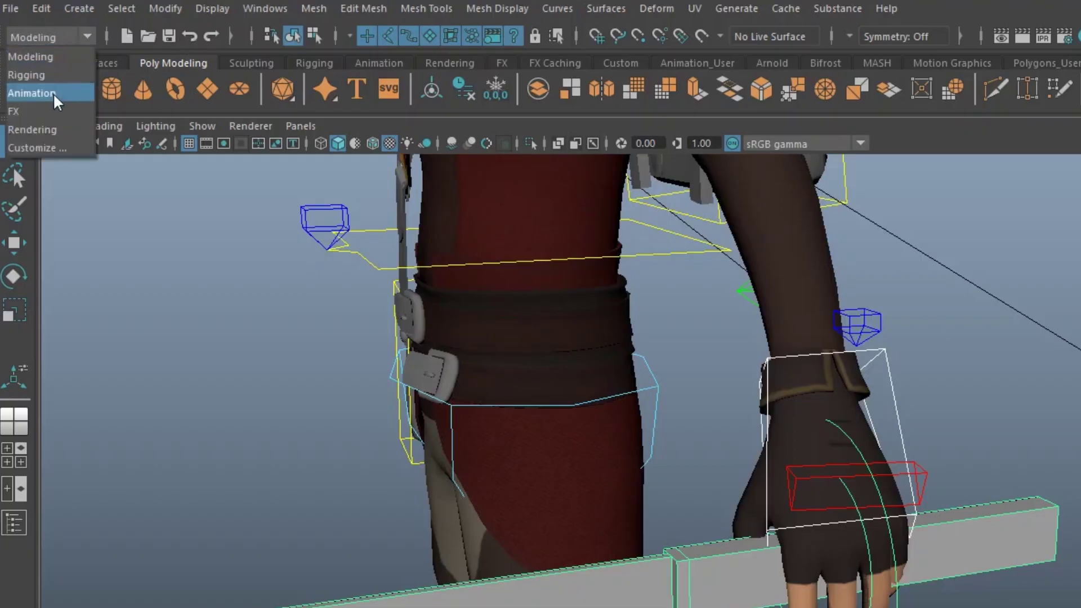
left_click(53, 93)
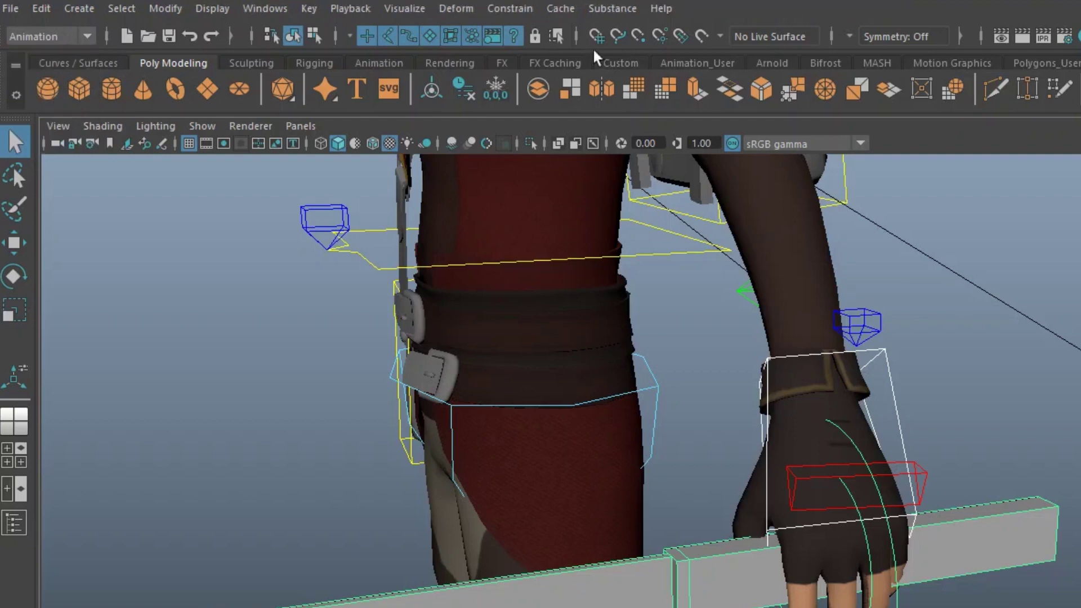
left_click(506, 6)
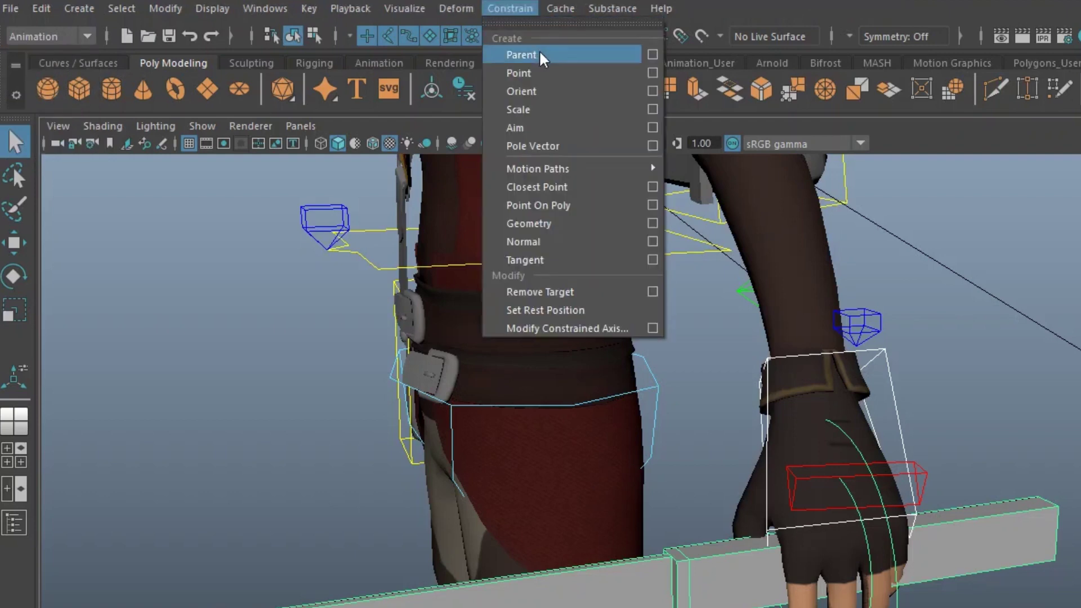
left_click(540, 54)
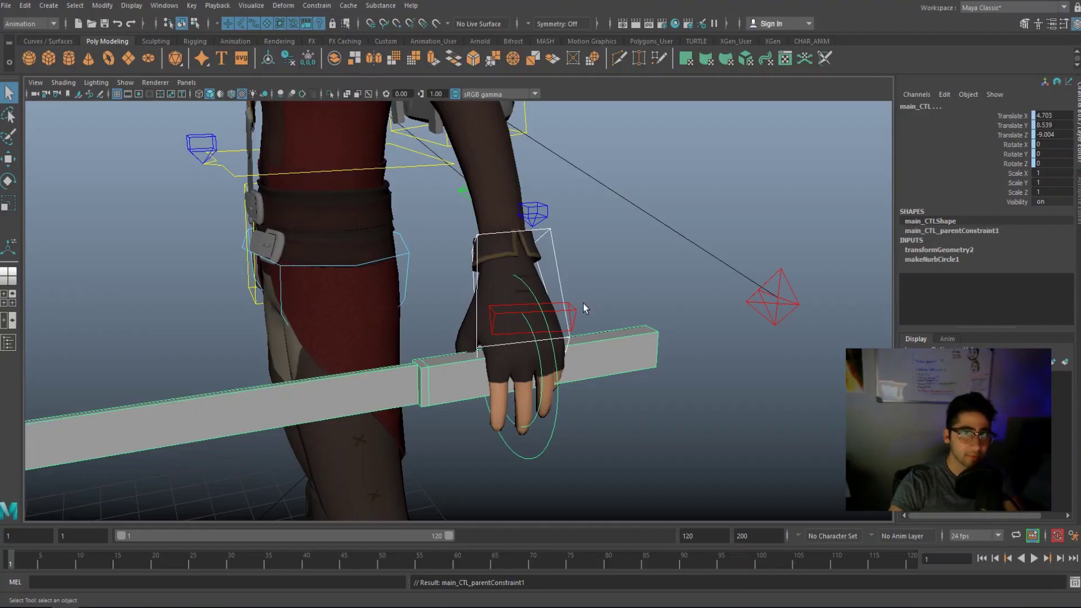
middle_click_drag(584, 303, 606, 416, "alt")
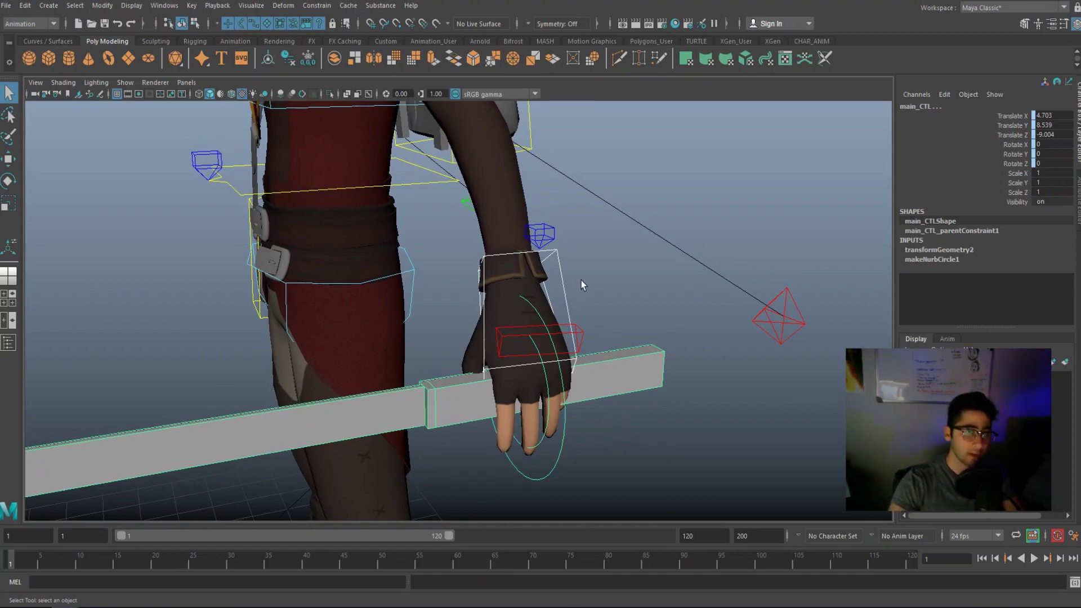
Step: Select CTRL_L_Hand and move it, carrying the constrained sword along
left_click(567, 291)
scroll(569, 297, "down", 5)
middle_click_drag(535, 411, 579, 459, "alt")
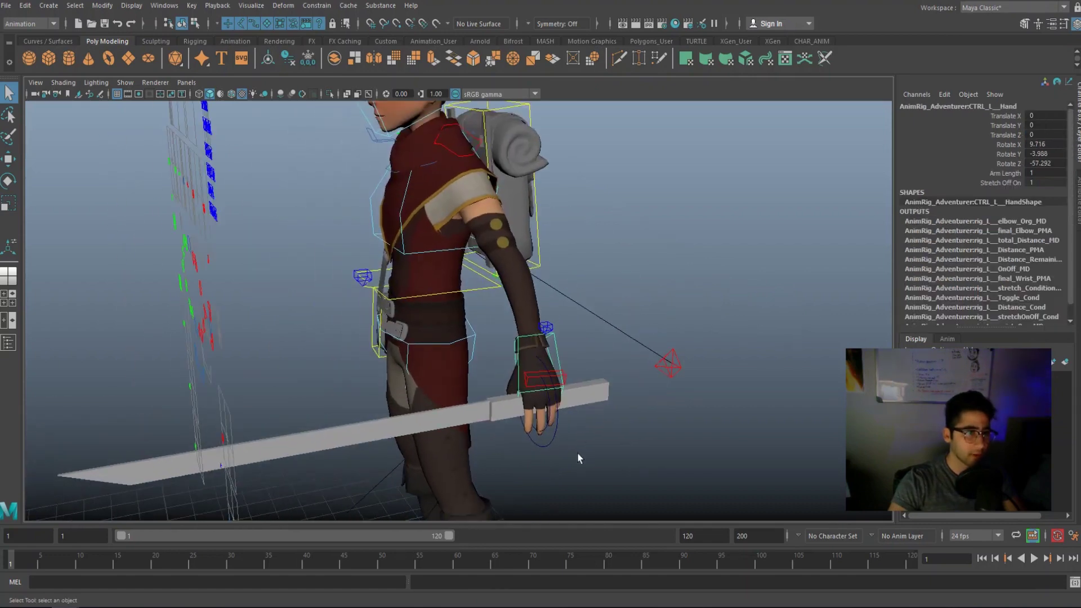
left_click_drag(579, 458, 521, 444, "alt")
key("w")
left_click_drag(522, 345, 436, 333)
Step: Rotate and reposition the hand into a raised pose at rotate -51.08, -56.043, 49.637
key("f")
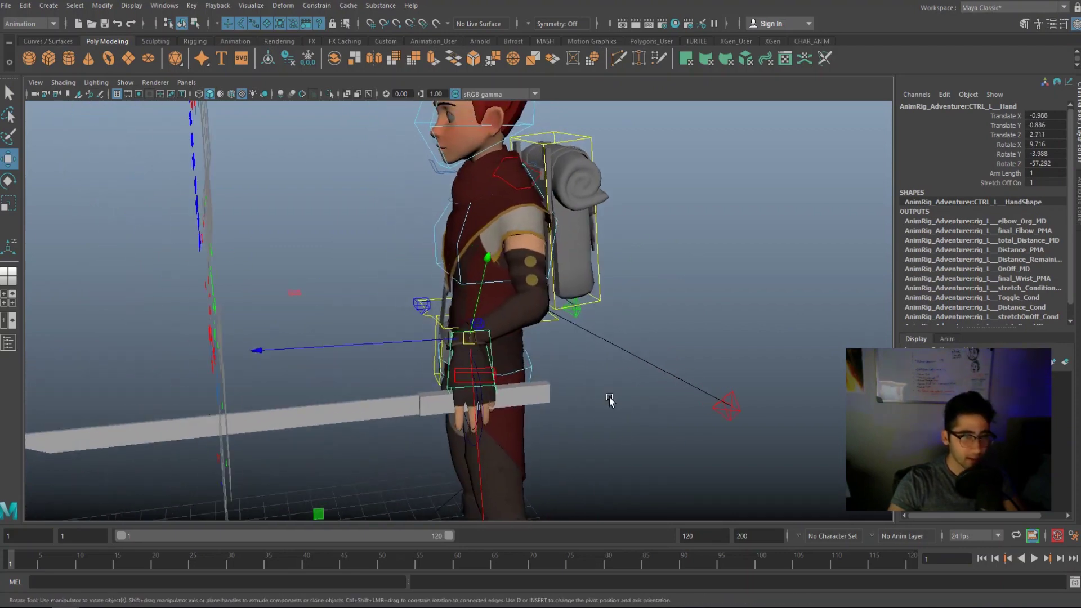
key("e")
left_click_drag(699, 398, 465, 502)
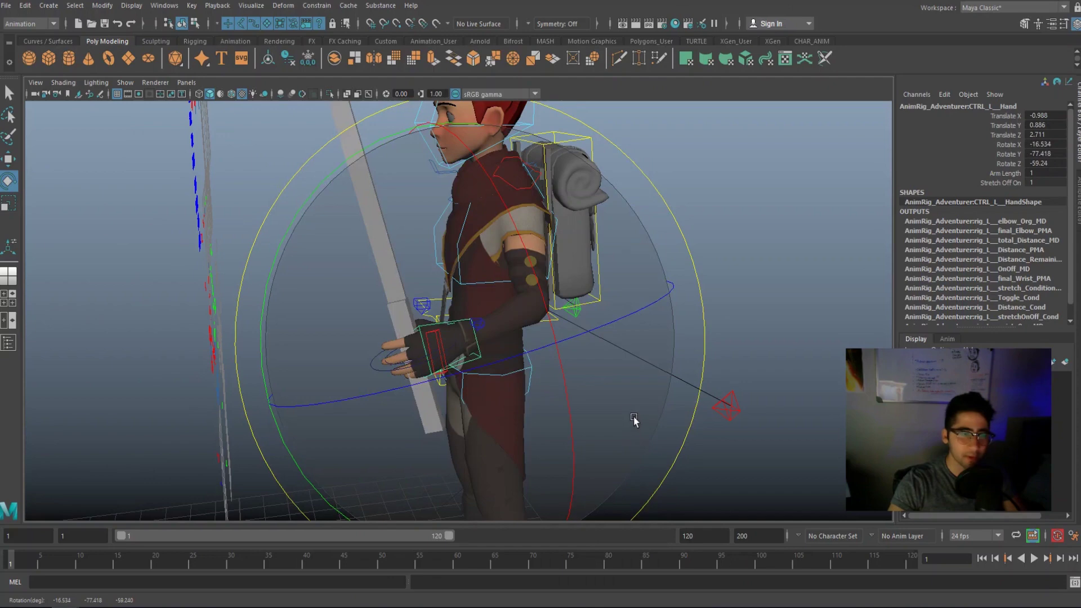
left_click_drag(620, 369, 533, 306)
key("w")
left_click_drag(470, 341, 445, 321)
middle_click_drag(450, 332, 429, 283, "alt")
key("e")
left_click_drag(392, 365, 387, 290)
middle_click_drag(357, 338, 364, 367, "alt")
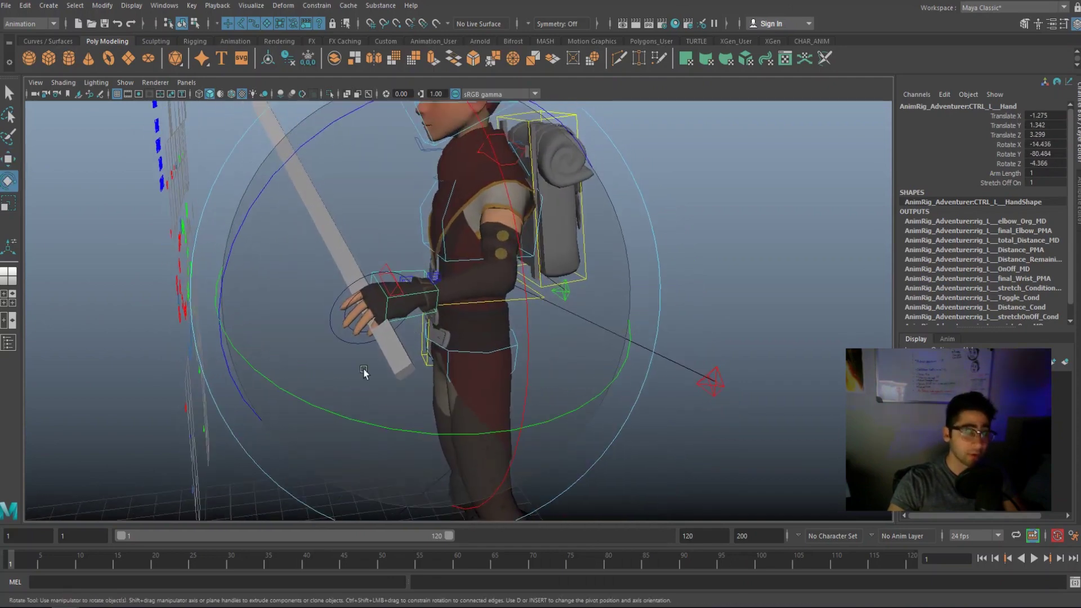
Step: Key the raised hand pose and scrub frames 1–16 to preview the swing
key("q")
key("s")
left_click_drag(16, 565, 102, 550)
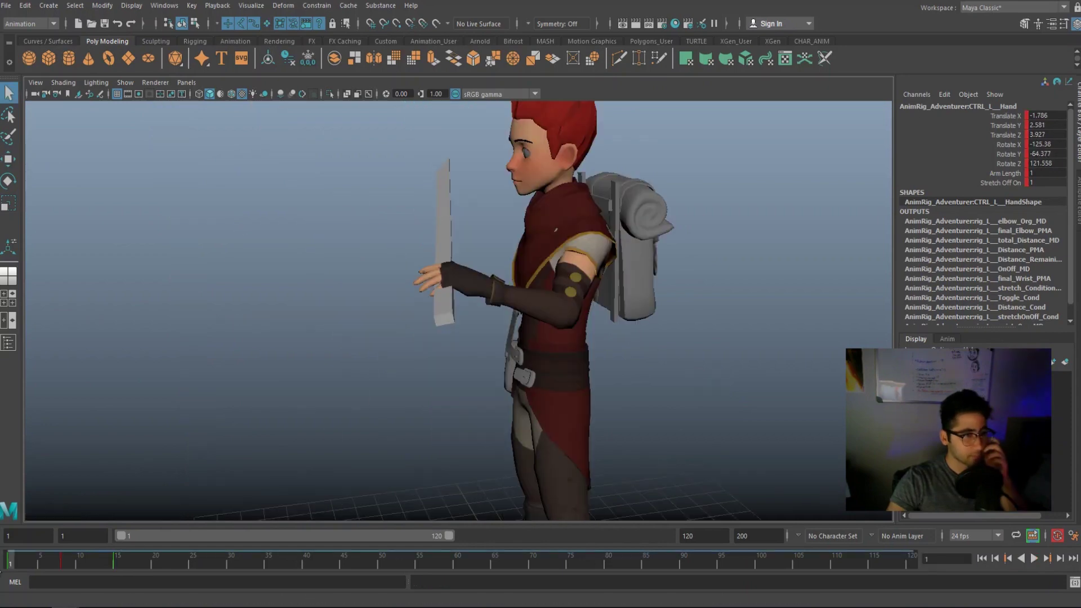
left_click_drag(10, 563, 52, 556)
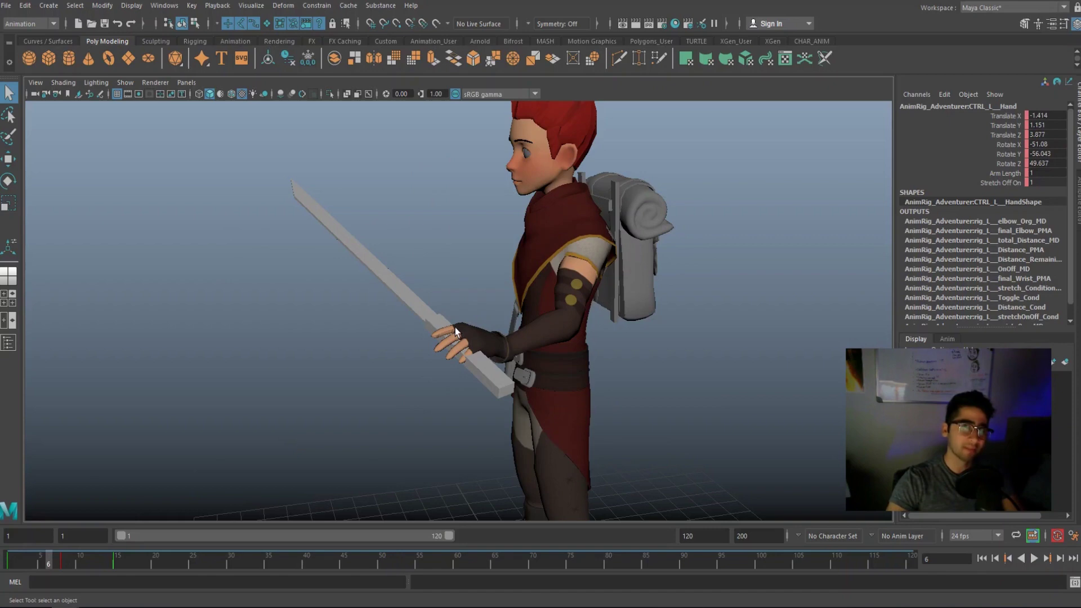
key("alt+1")
Step: Select offset_CTL and key its rest pose at frame 1
left_click(451, 372)
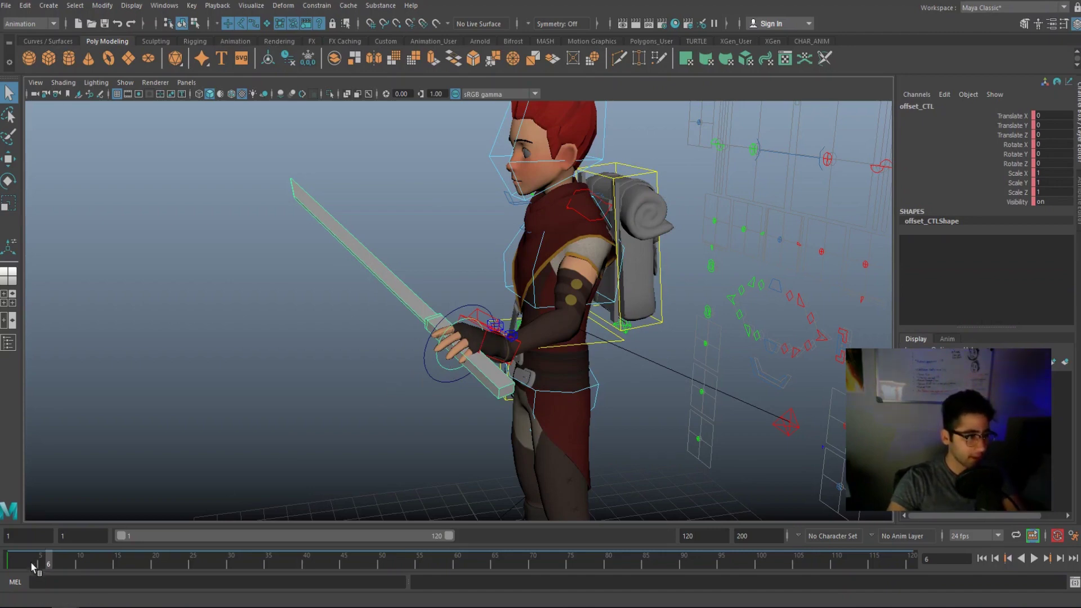
left_click(12, 566)
key("alt+v")
key("alt+v")
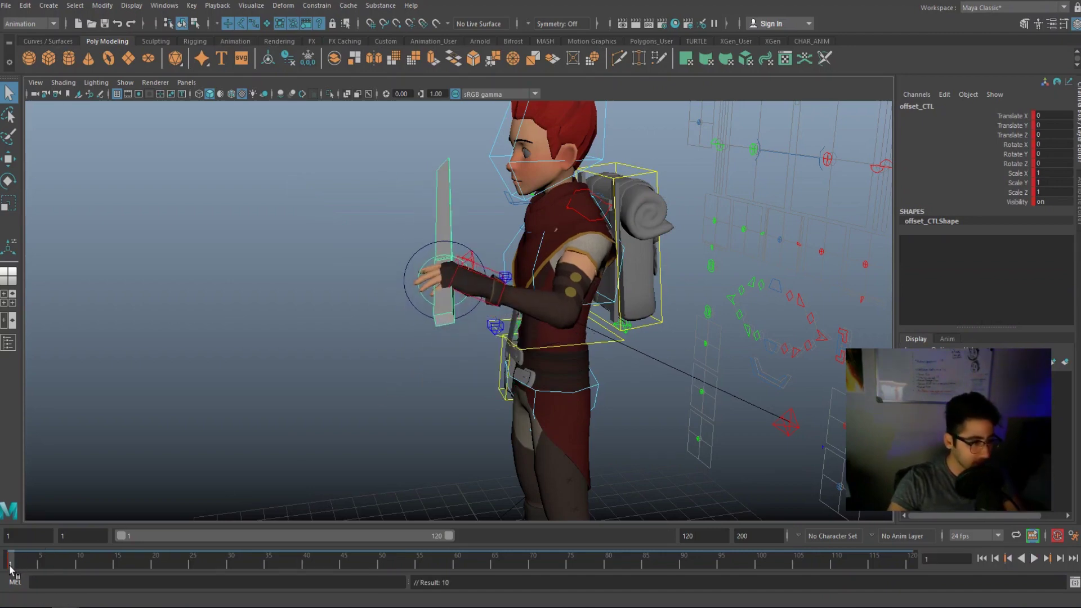
Step: At frame 6, rotate the sword back to lag behind the hand and key it
left_click_drag(11, 569, 57, 578)
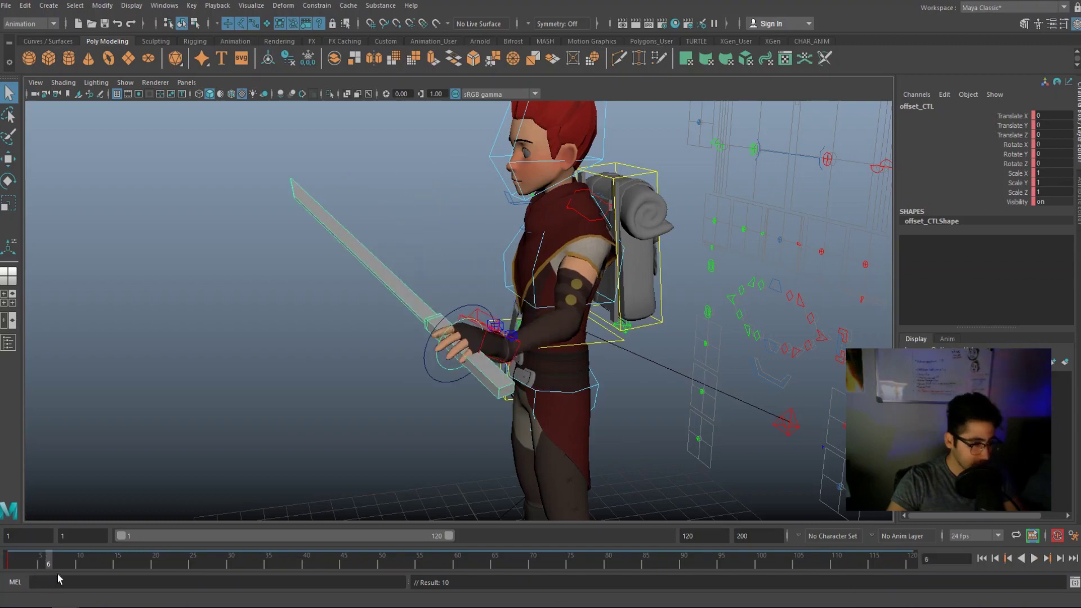
key("e")
left_click_drag(573, 495, 560, 490)
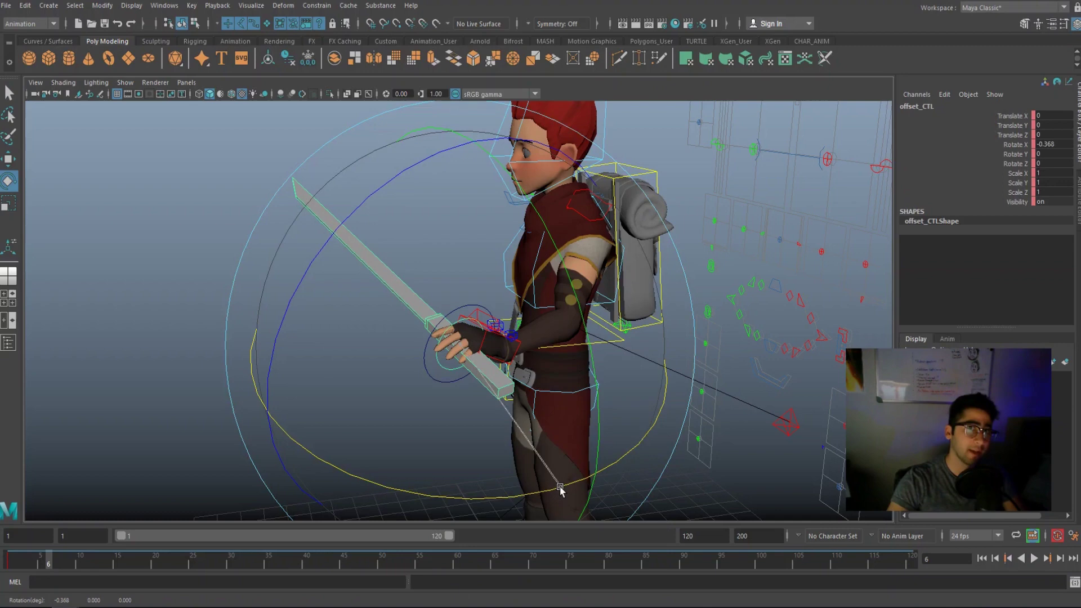
left_click_drag(560, 490, 536, 483)
key("s")
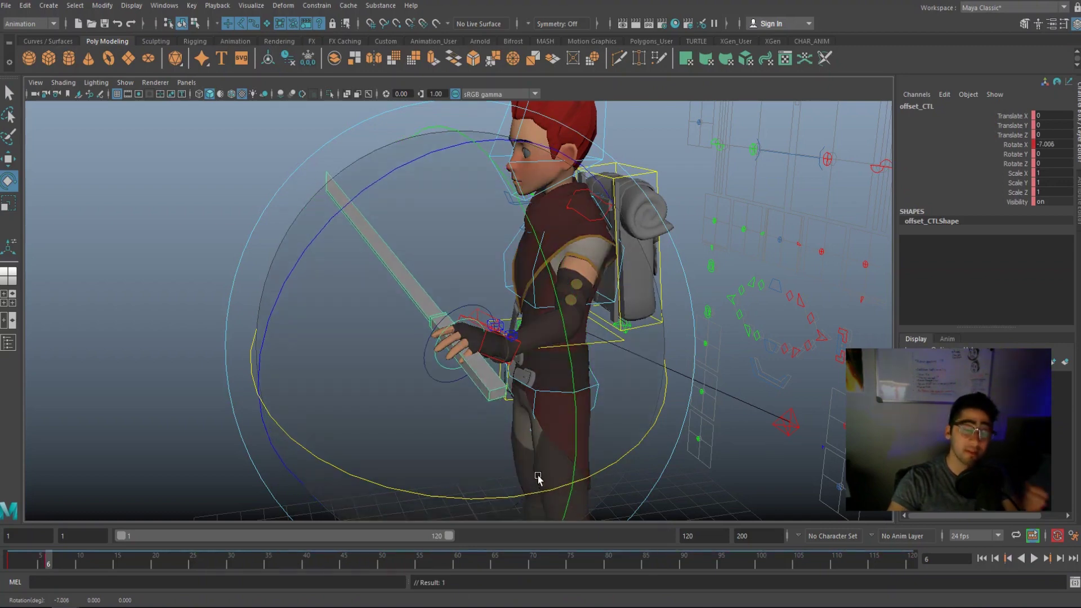
left_click_drag(546, 393, 442, 426)
key("s")
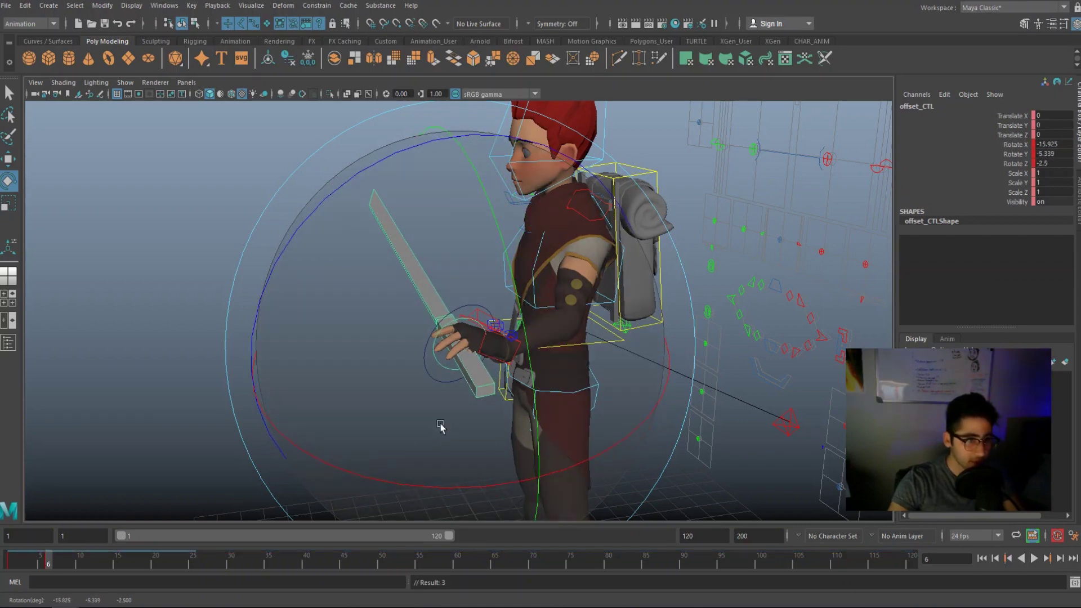
key("s")
Step: At frame 16, rotate the sword past the hand for overshoot and key it
left_click_drag(18, 563, 125, 559)
middle_click_drag(321, 500, 273, 329, "alt")
left_click_drag(362, 377, 381, 444)
key("s")
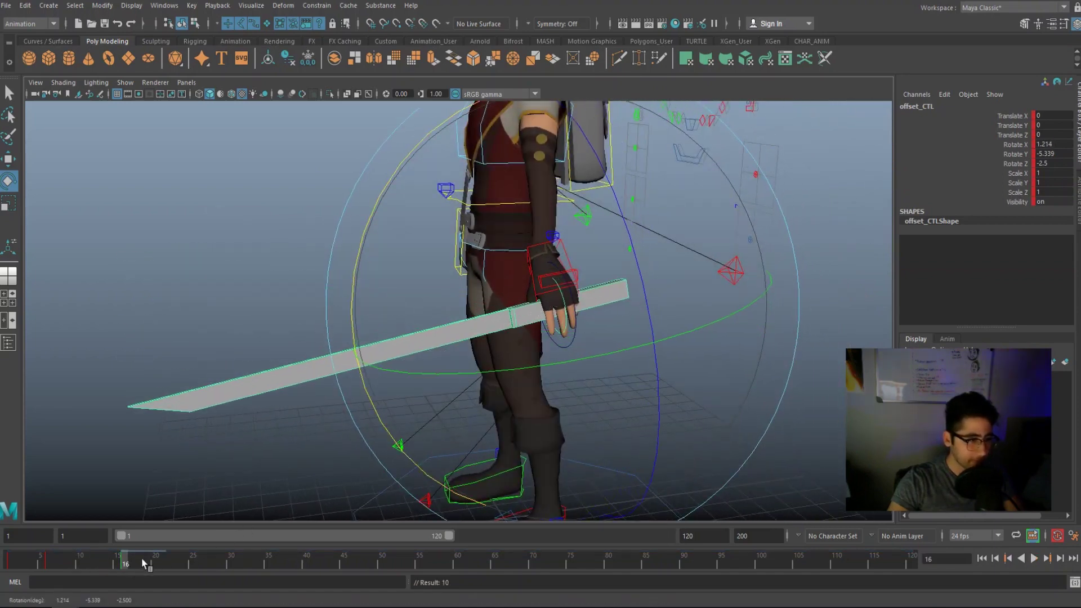
Step: At frame 22, tilt the sword back to settle at -4.945, -3.973, -2.299 and key it
left_click(146, 563)
key("q")
left_click(168, 559)
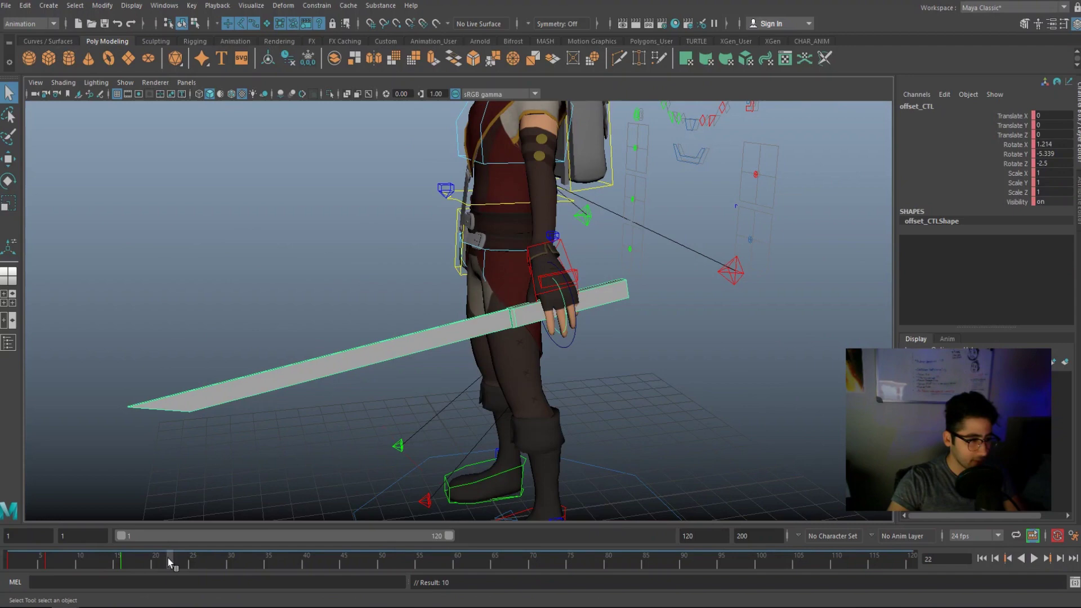
key("e")
mouse_move(334, 292)
left_mouse_down()
mouse_move(370, 251)
mouse_move(342, 271)
left_mouse_up()
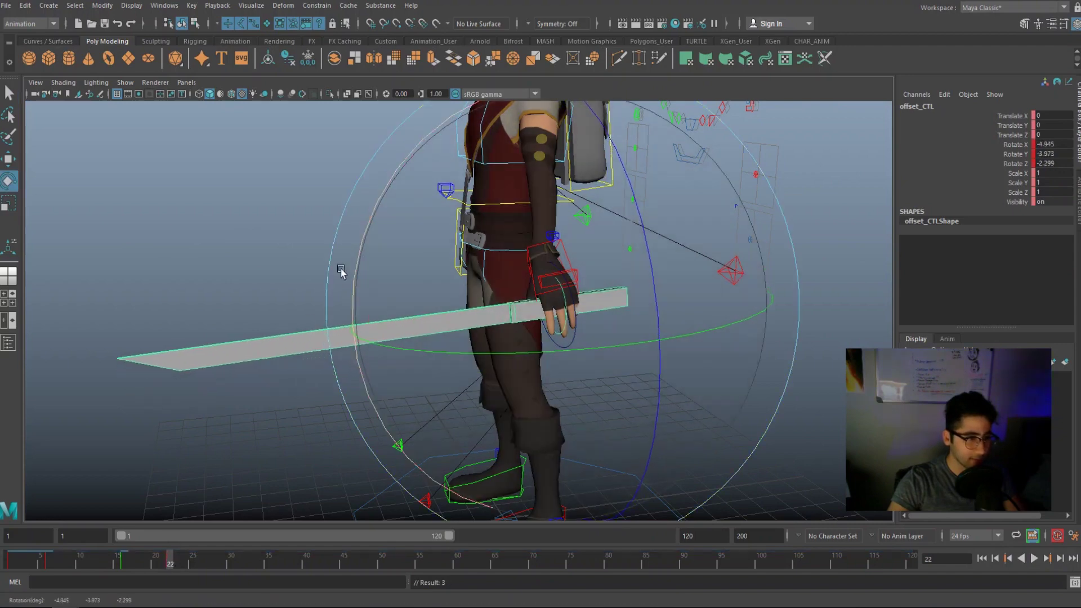
key("s")
Step: Scrub and play back the swing to review the sword's overshoot
left_click(140, 559)
left_click(148, 563)
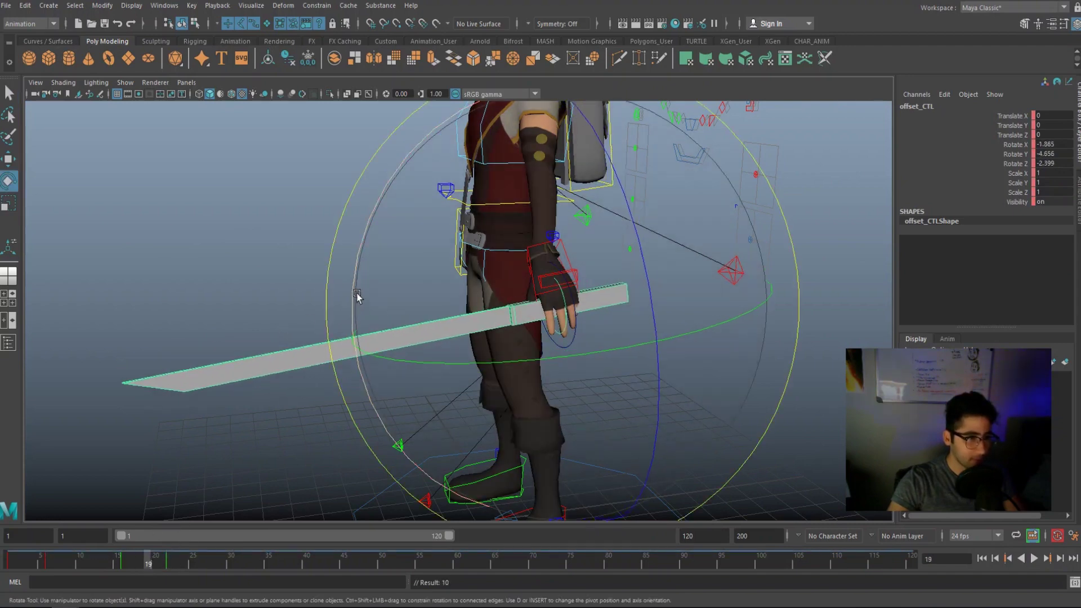
key("q")
key("alt+v")
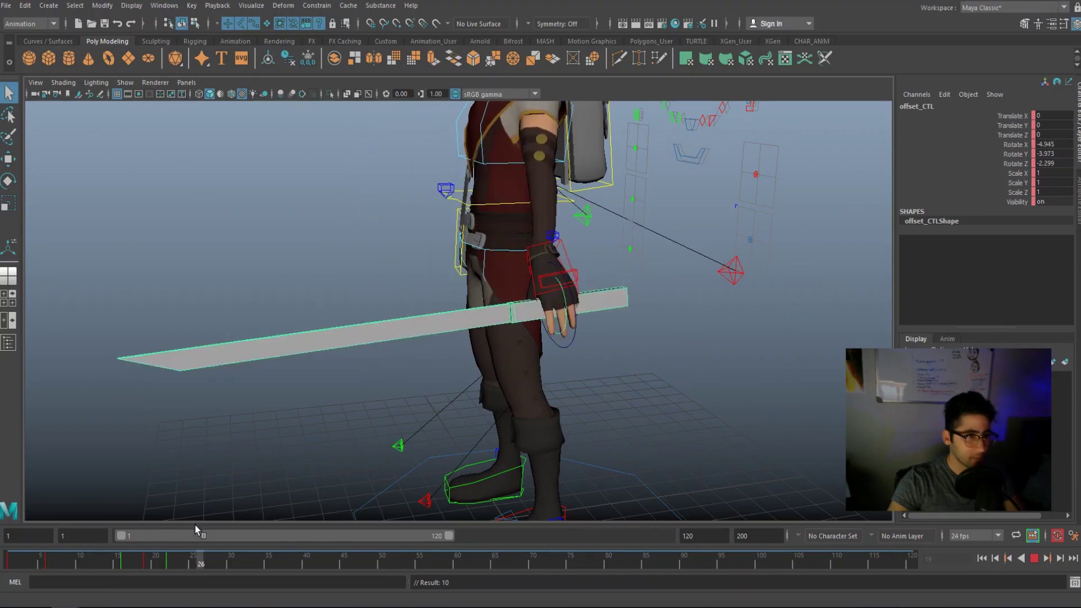
left_click_drag(34, 557, 5, 538)
key("alt+v")
middle_click_drag(264, 275, 269, 398, "alt")
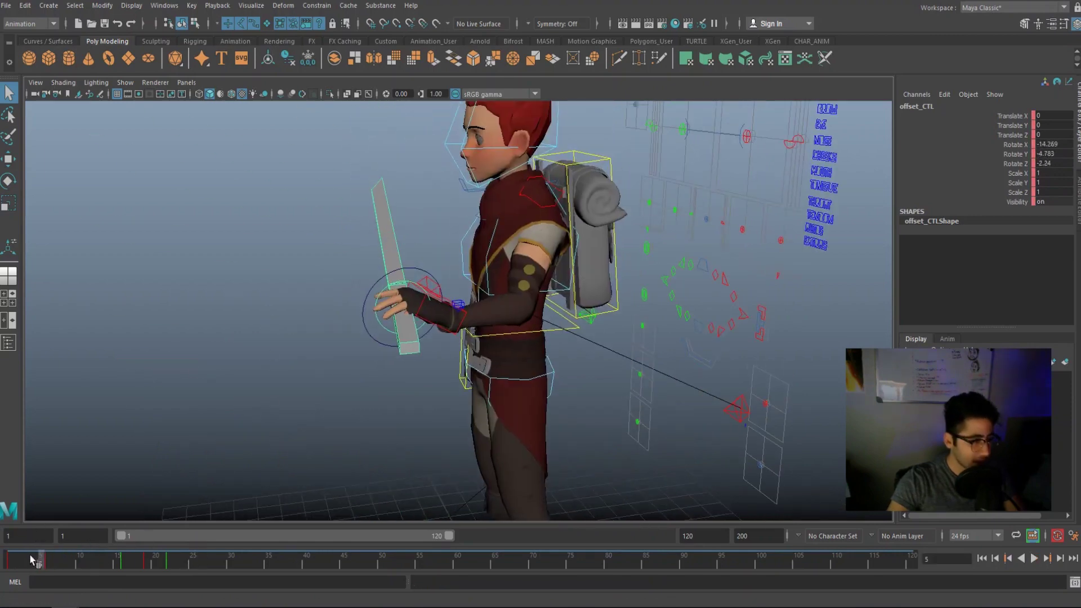
left_click_drag(31, 560, 201, 580)
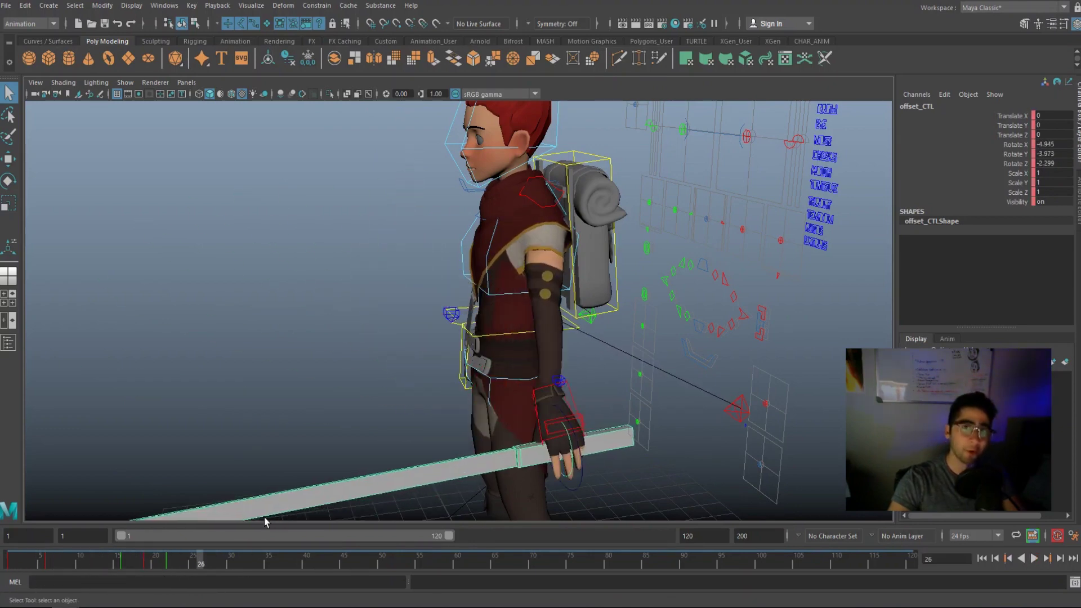